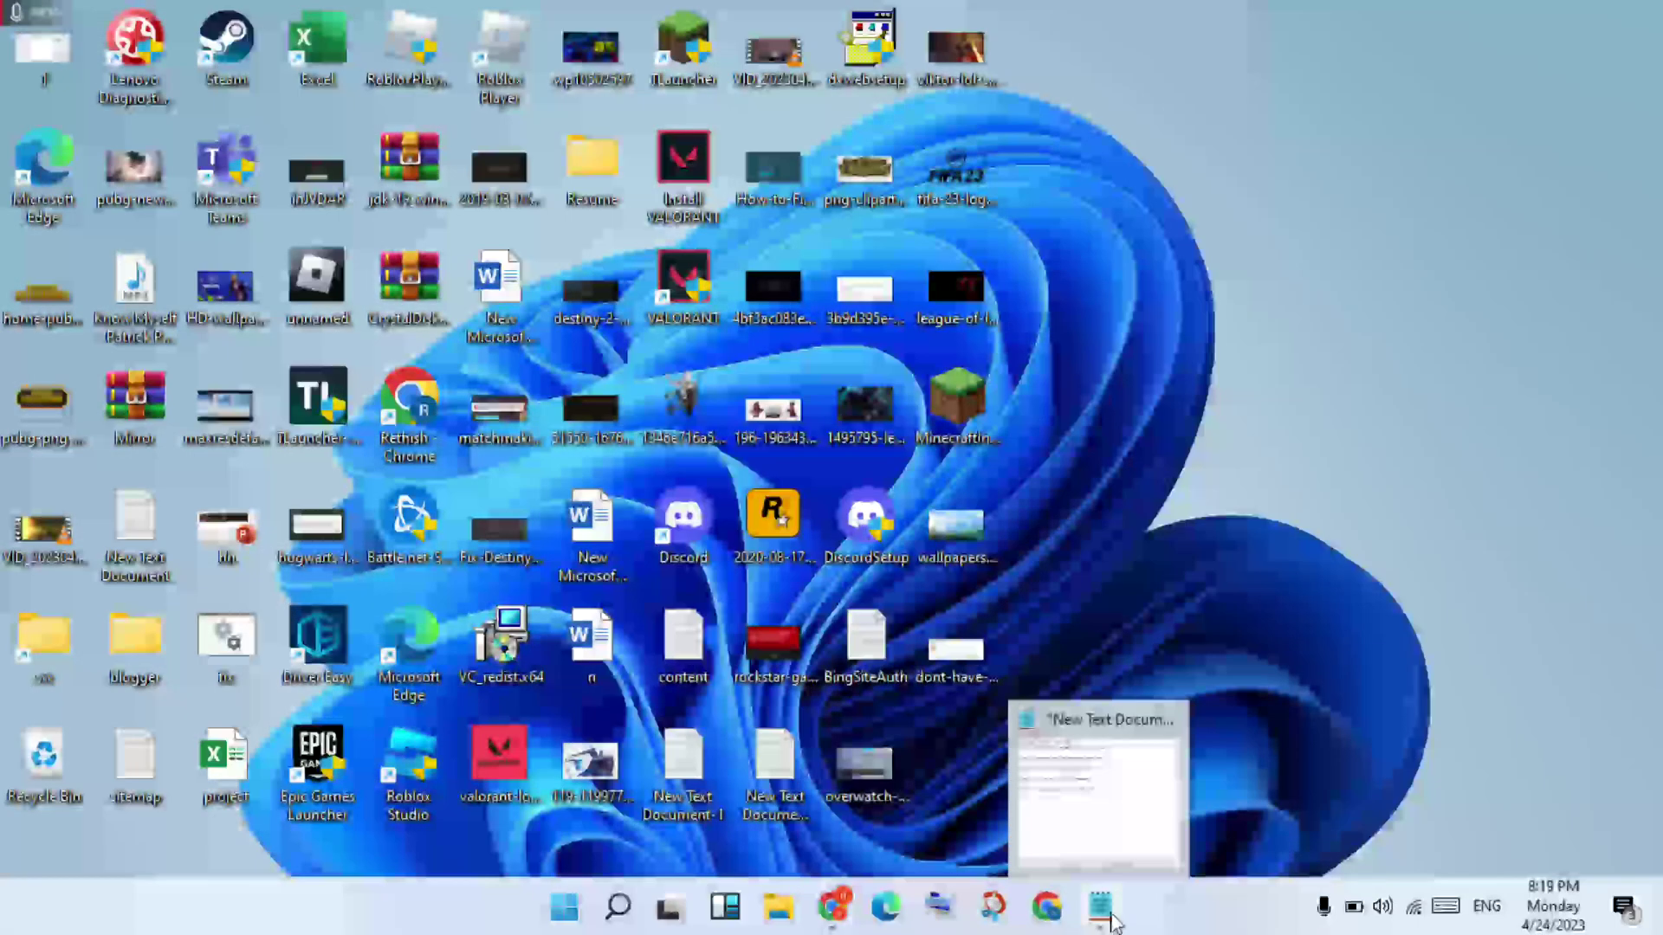
Step: Glance at the Notepad fix list, then search 'devi' and launch Device Manager
{"action": "left_click", "coordinate": [1102, 910]}
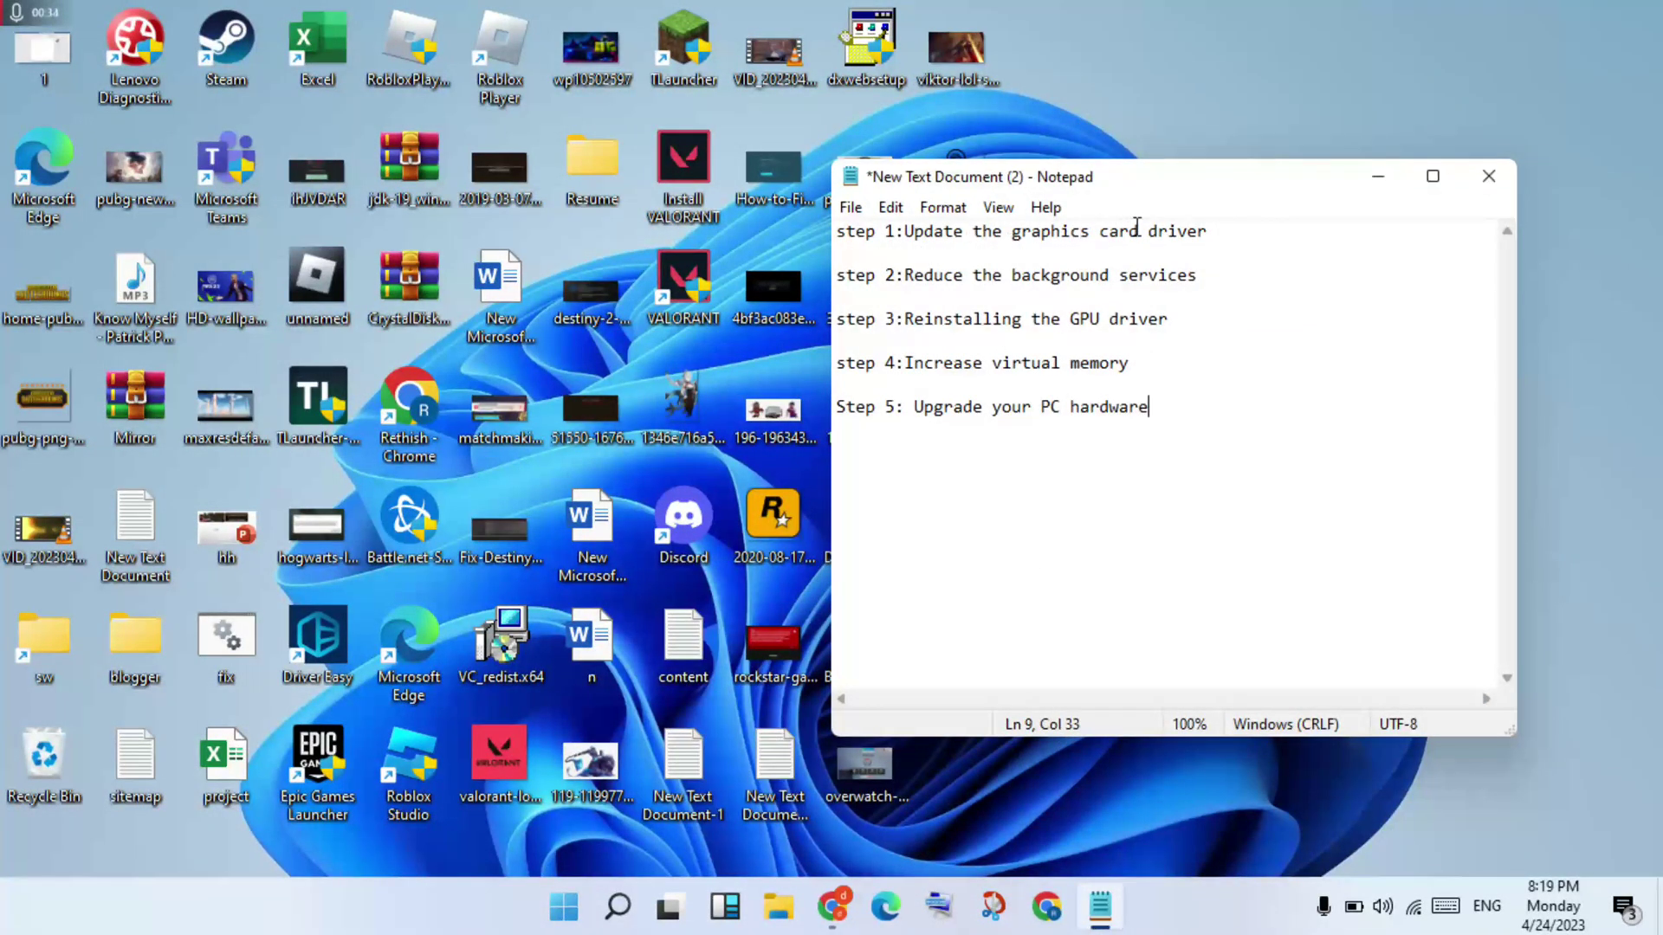
{"action": "left_click", "coordinate": [1378, 176]}
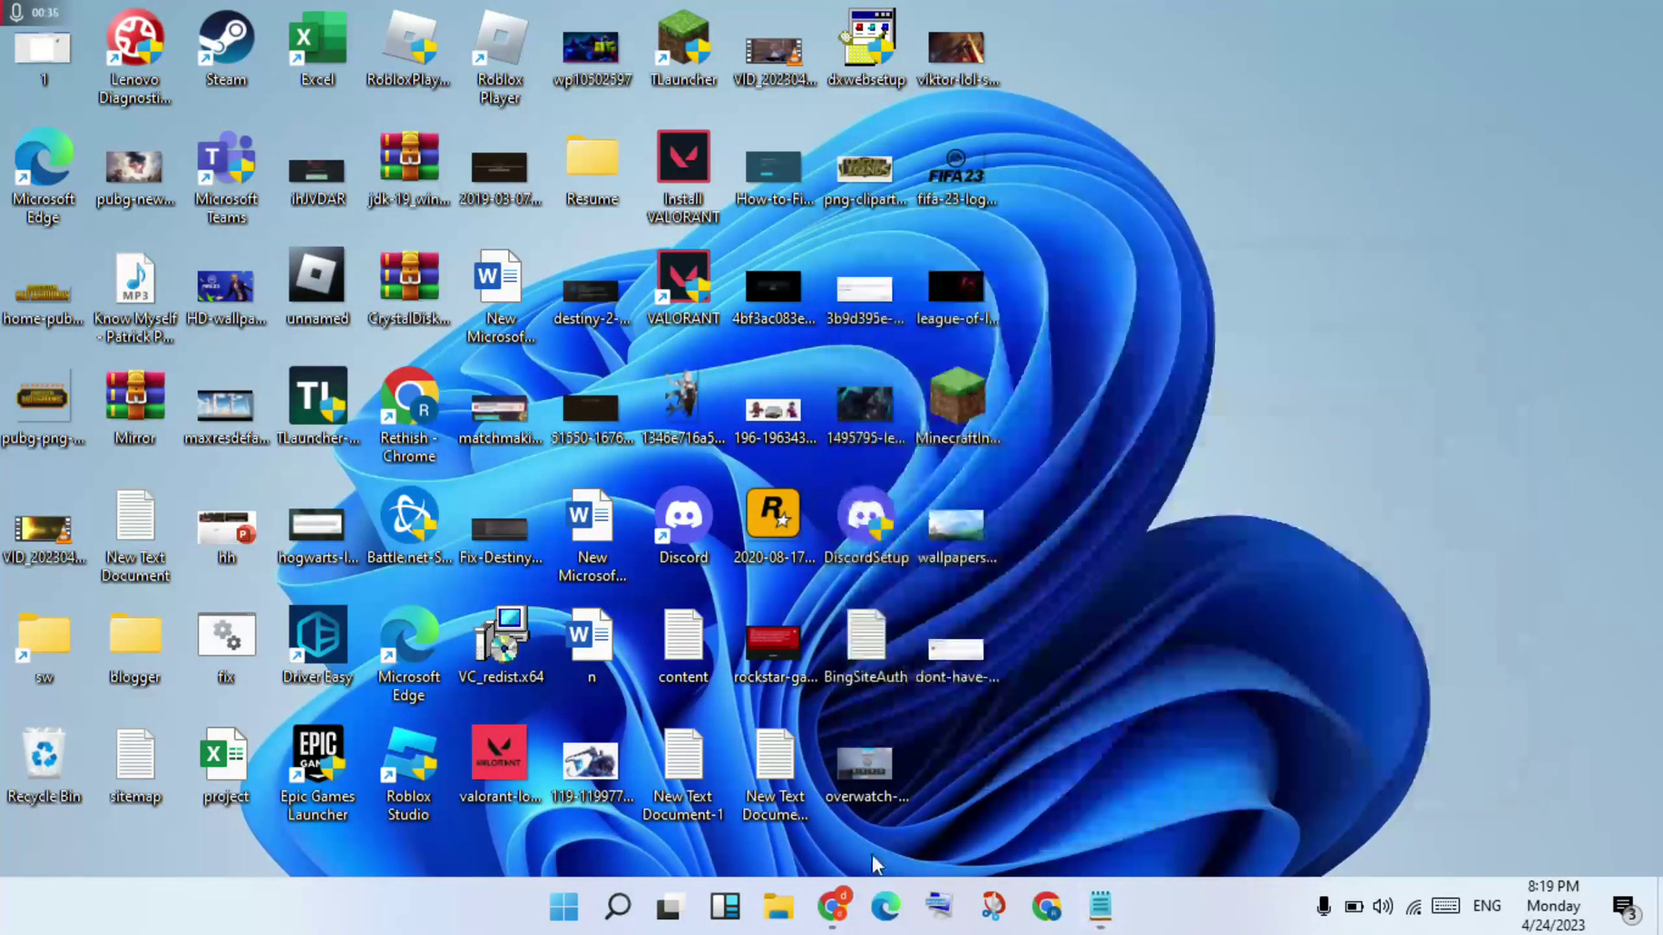
{"action": "left_click", "coordinate": [618, 910]}
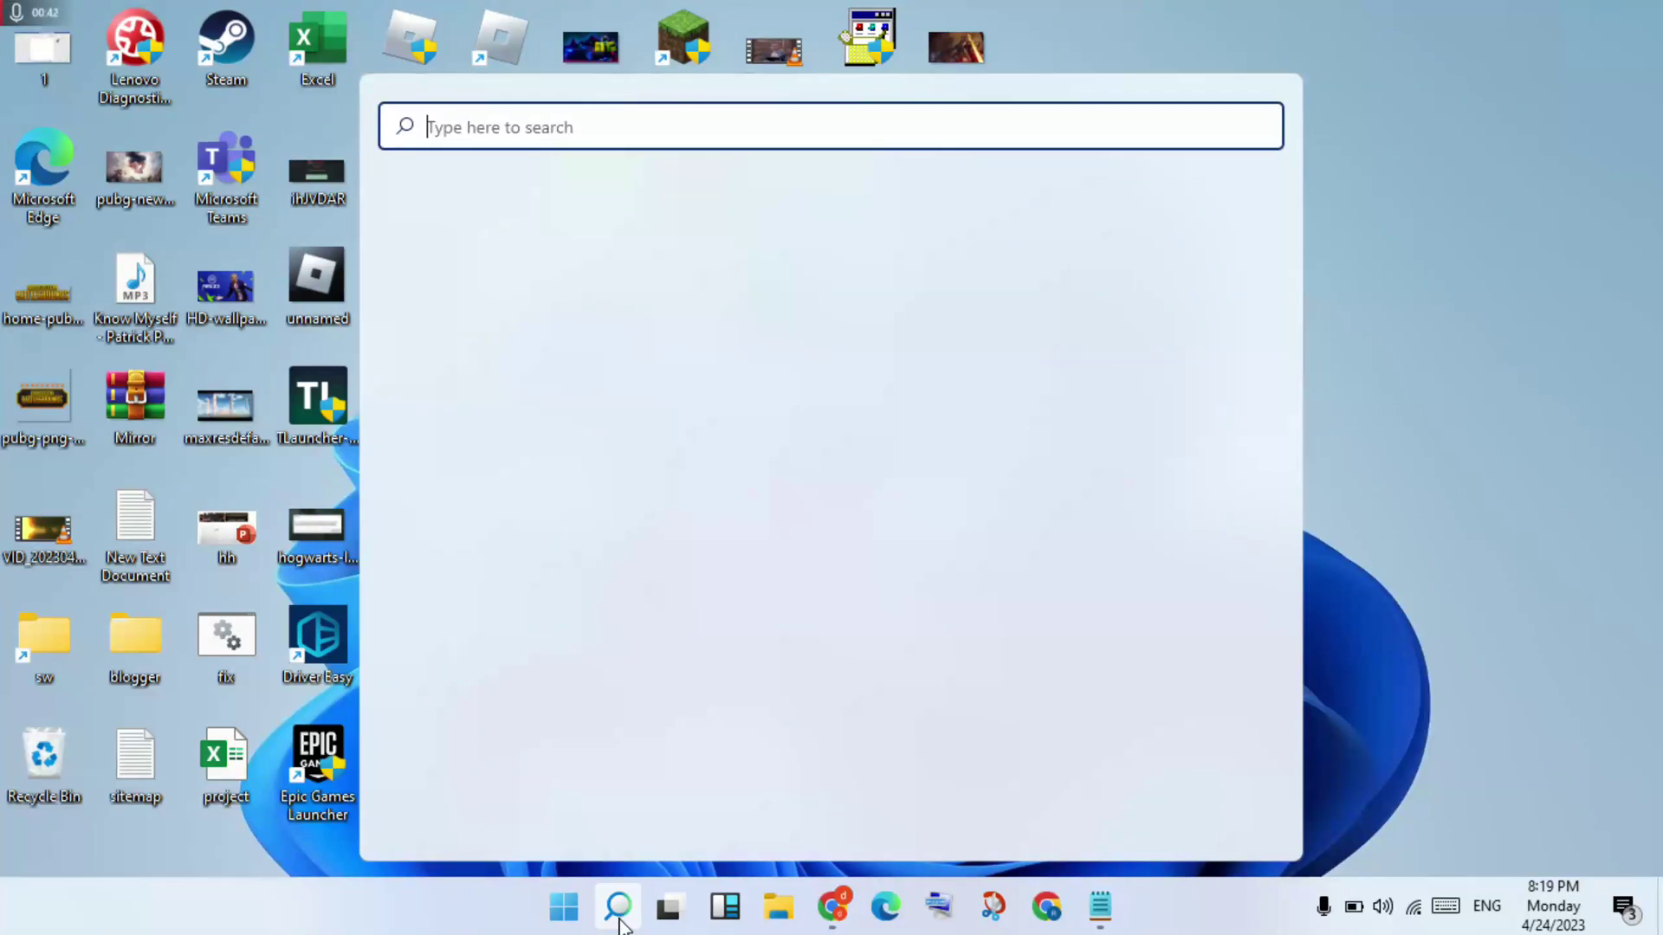
{"action": "type", "text": "devi"}
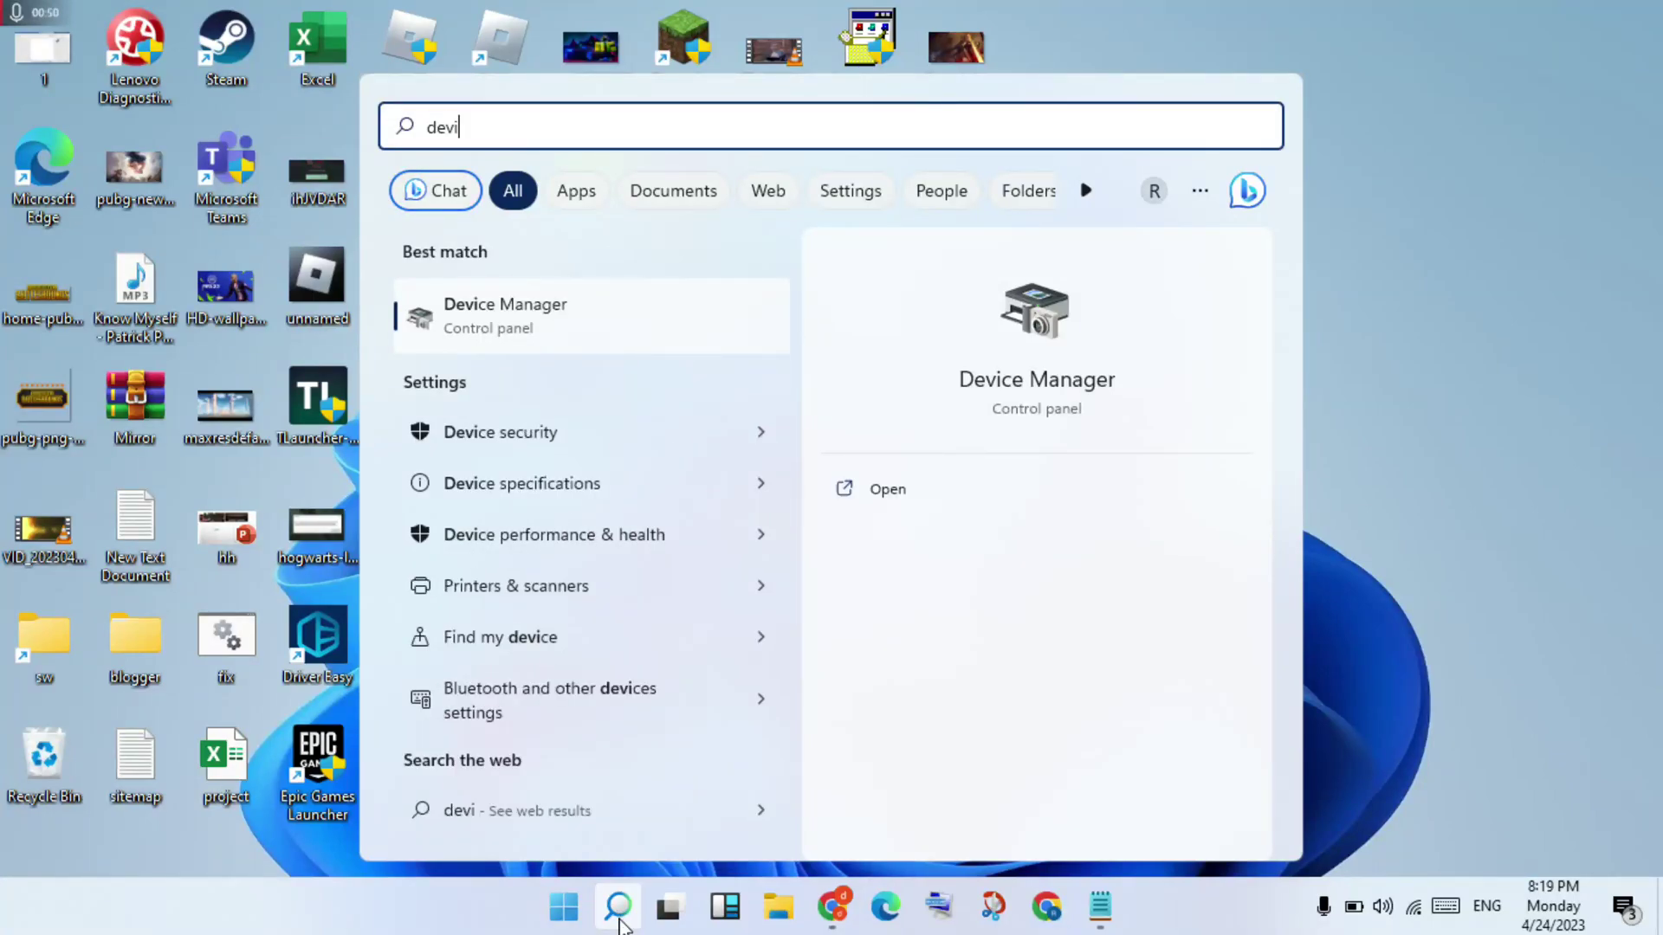
{"action": "left_click", "coordinate": [621, 923]}
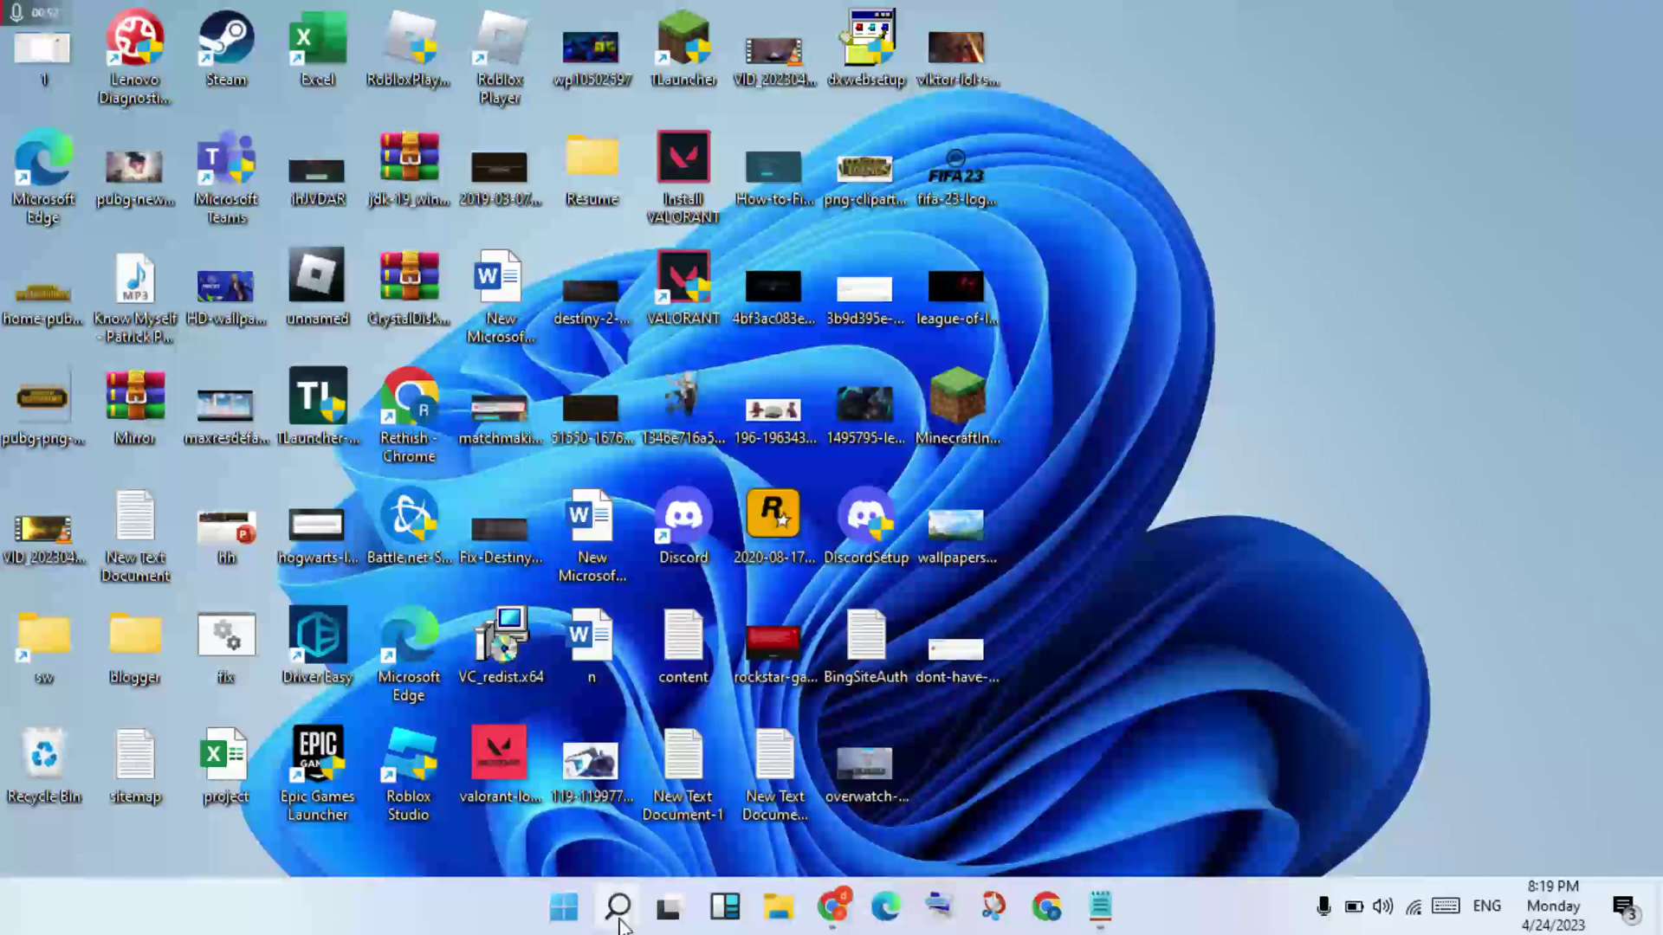
{"action": "left_click", "coordinate": [620, 924]}
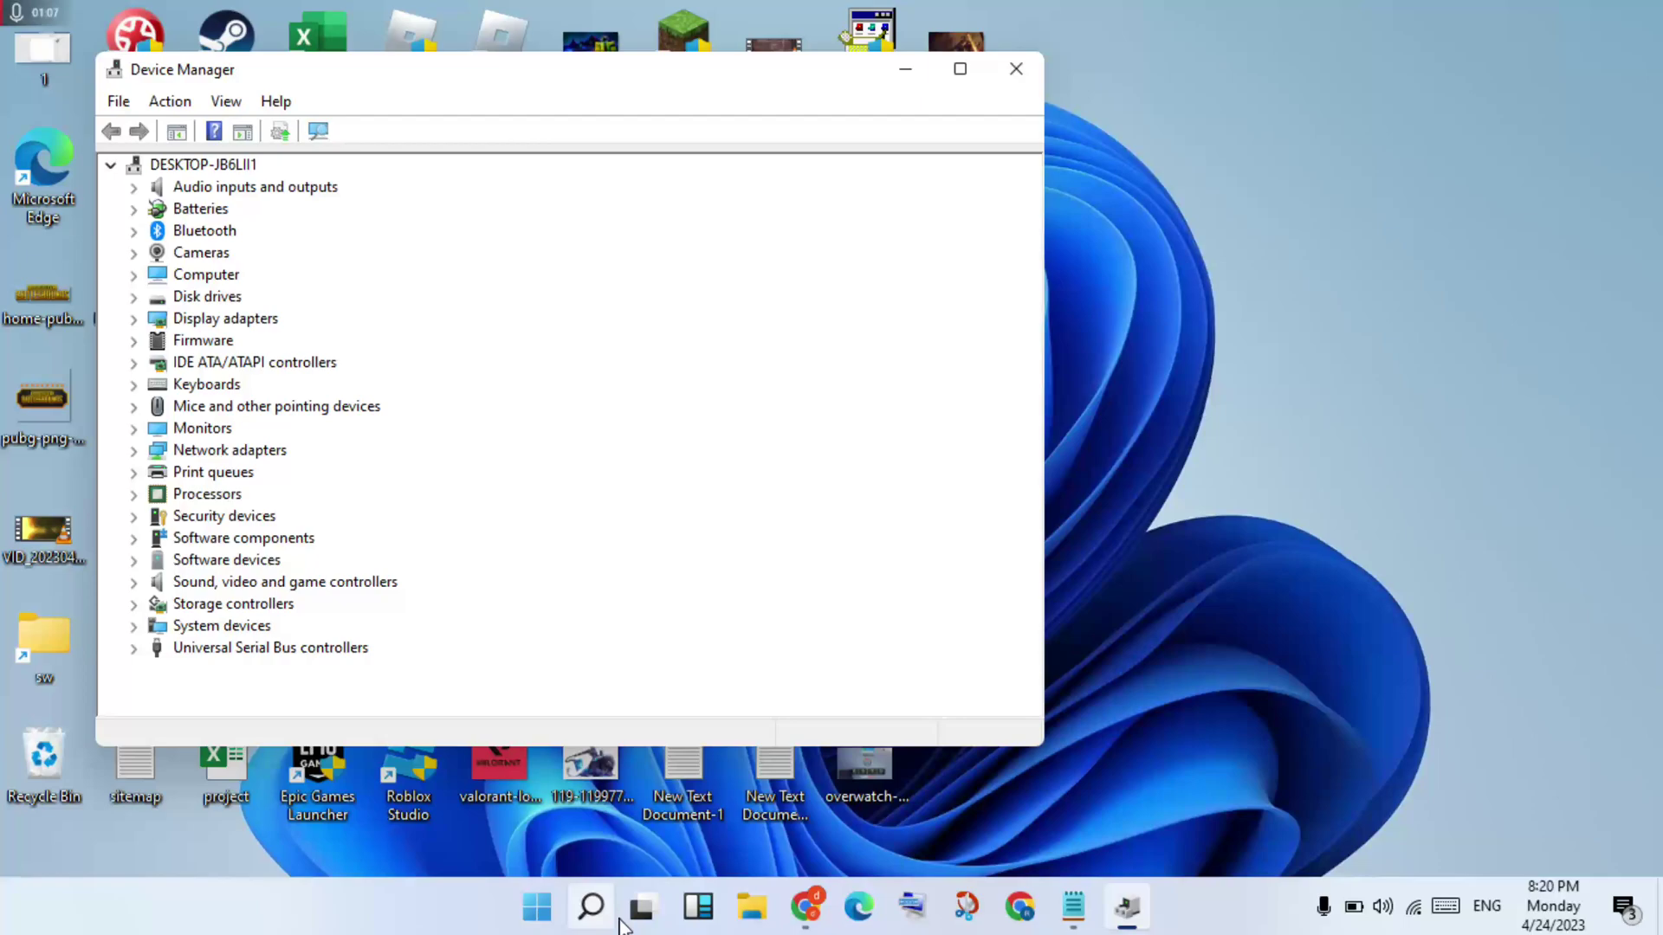
Step: Expand Display adapters and bring up the context menu for AMD Radeon(TM) R4 Graphics
{"action": "left_click", "coordinate": [188, 325]}
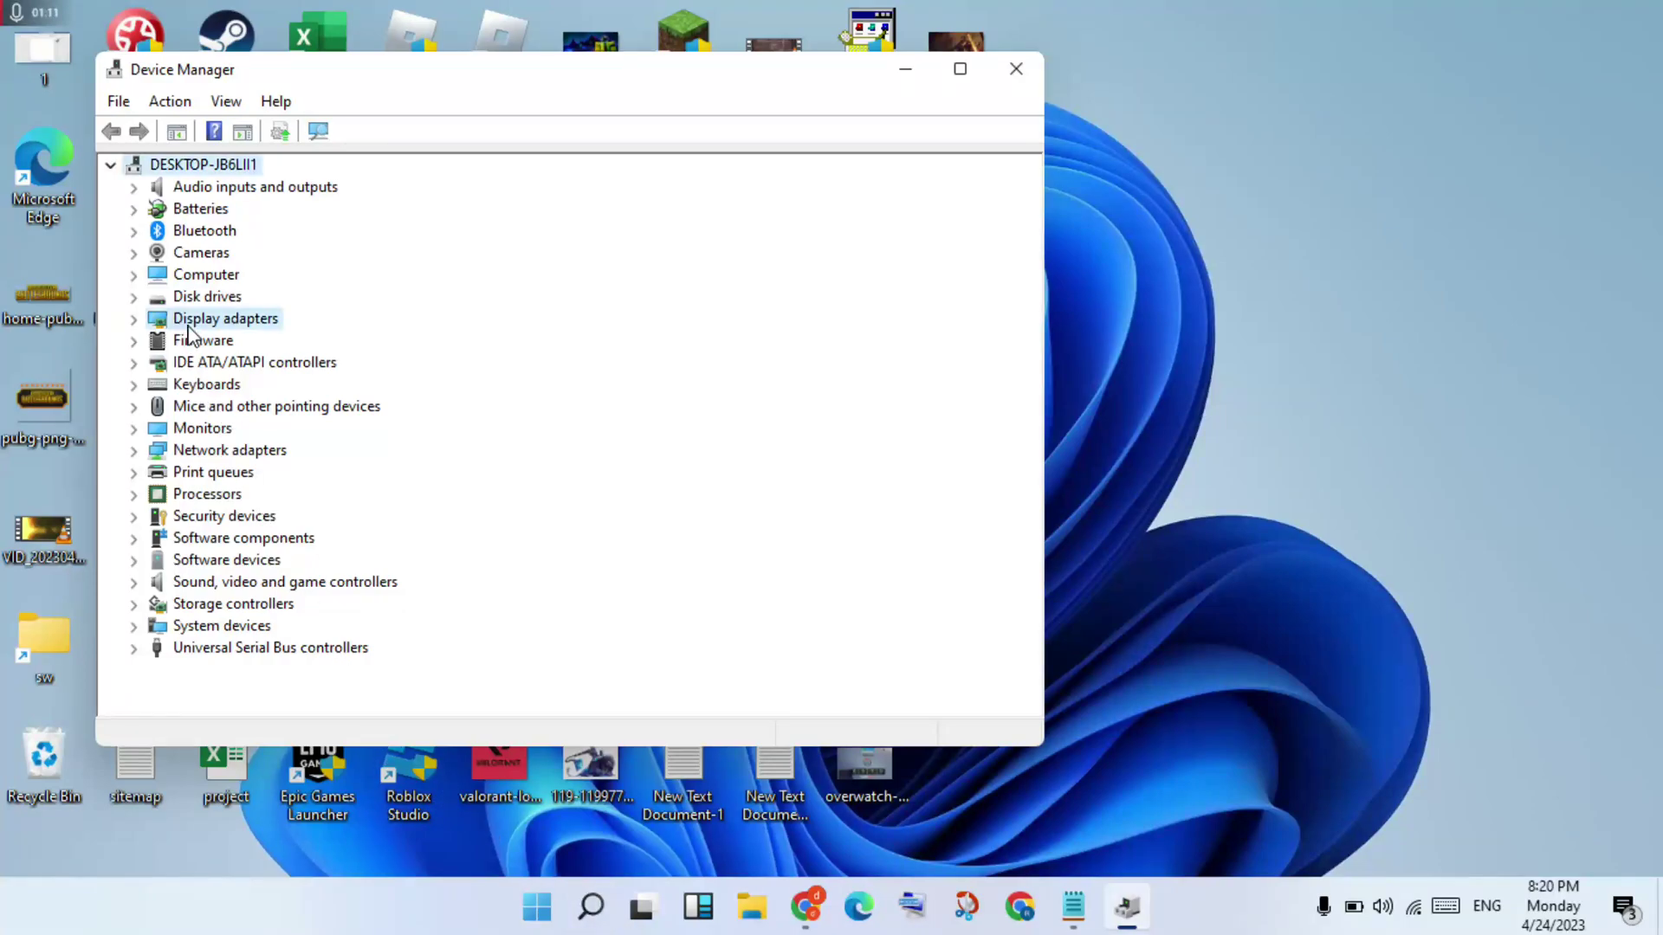
{"action": "left_click", "coordinate": [135, 319]}
{"action": "left_click", "coordinate": [246, 341]}
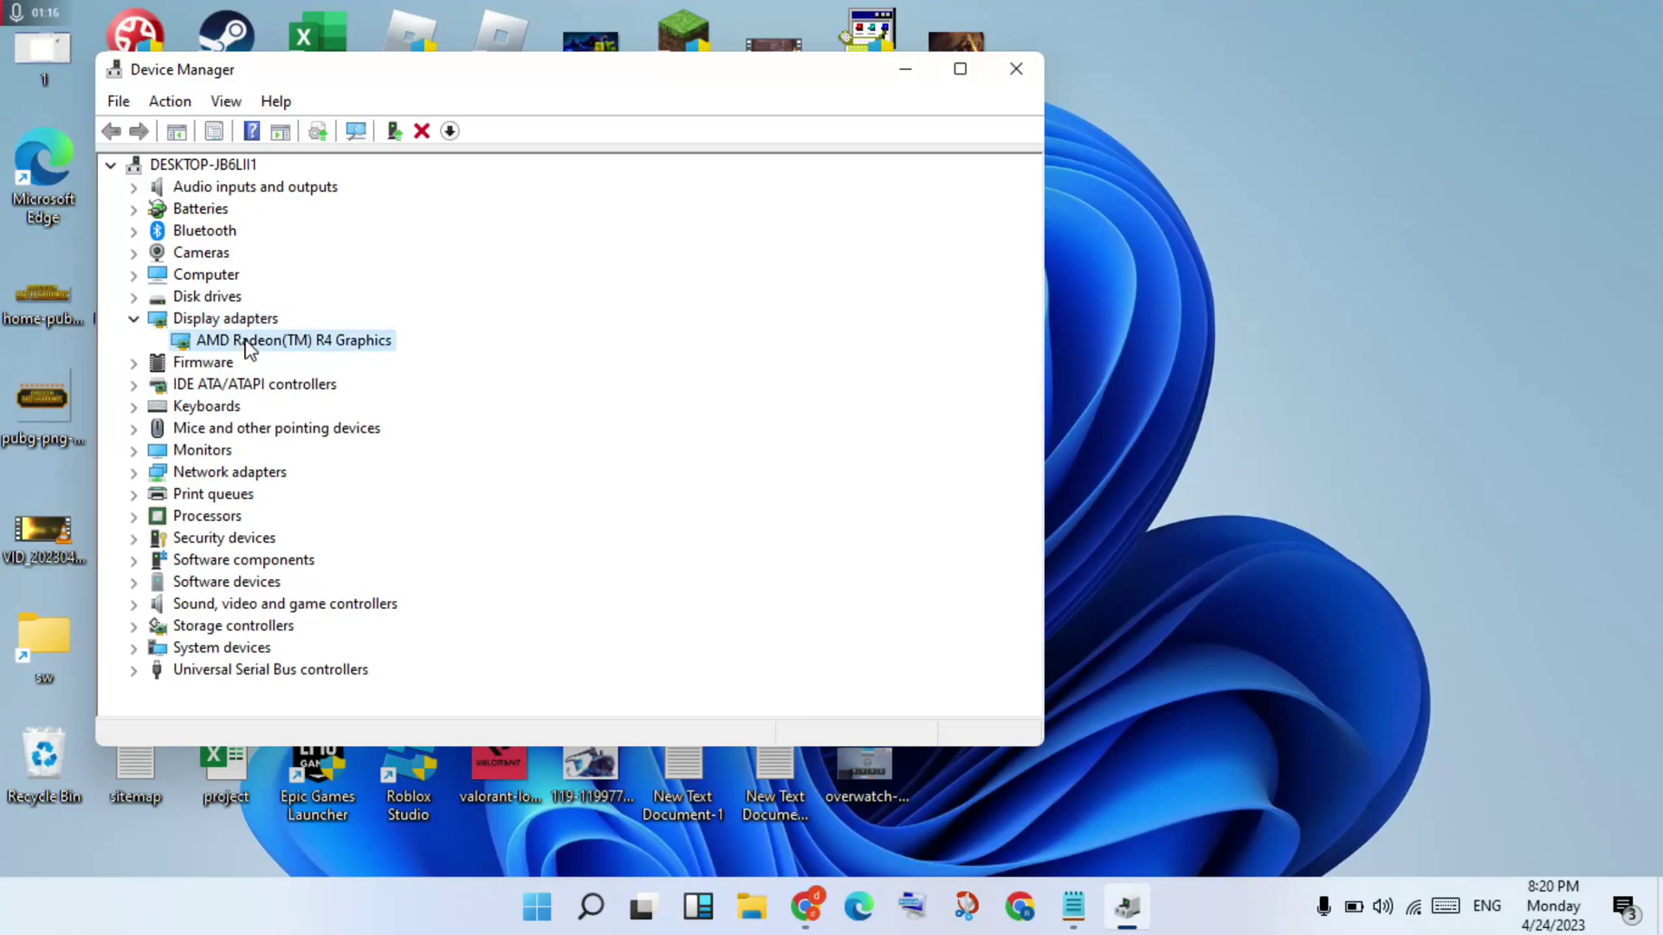
{"action": "right_click", "coordinate": [250, 348]}
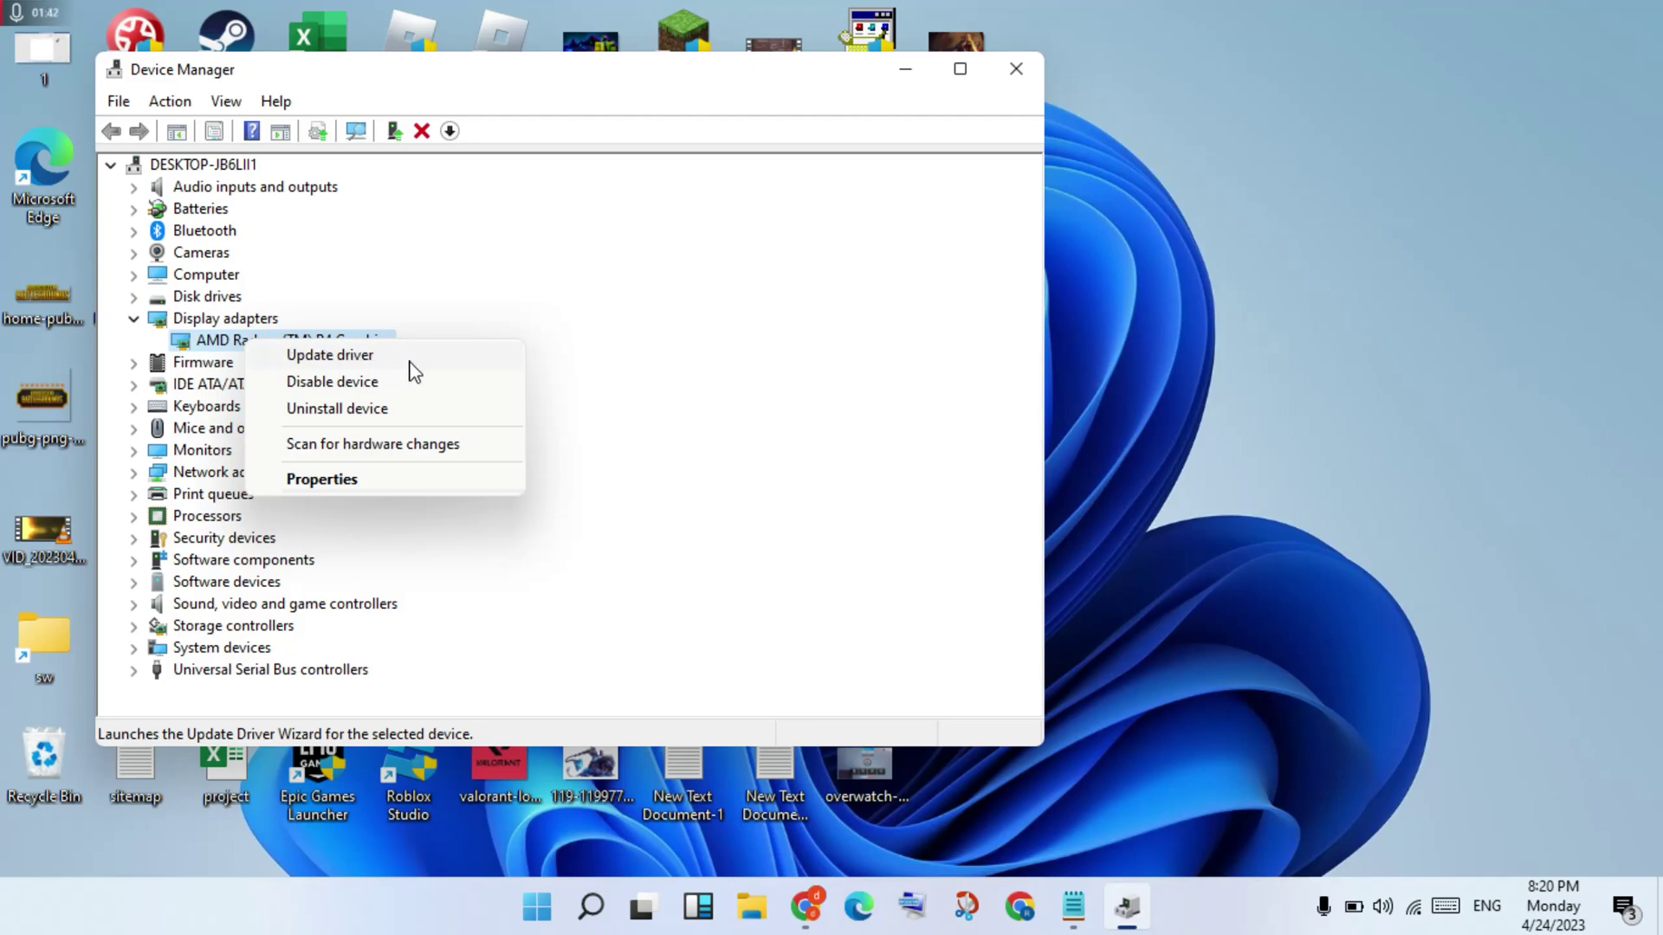
Step: List the compatible AMD drivers on this computer, select 27.20.20903.8001, then cancel without installing
{"action": "left_click", "coordinate": [329, 359]}
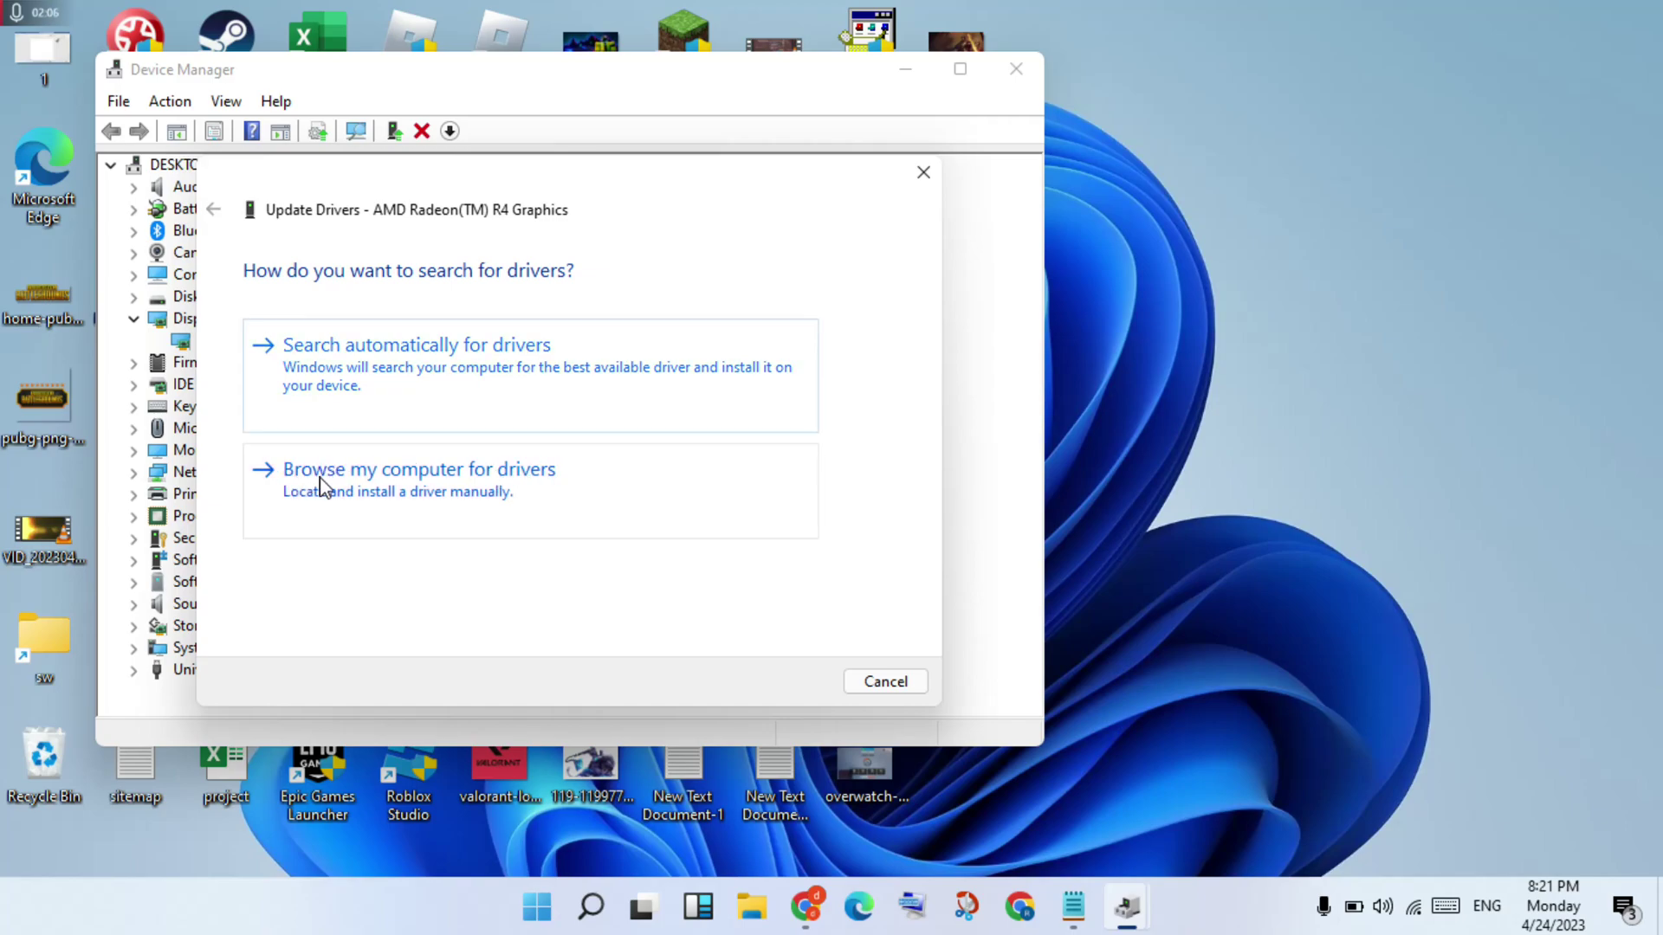
{"action": "left_click", "coordinate": [540, 491]}
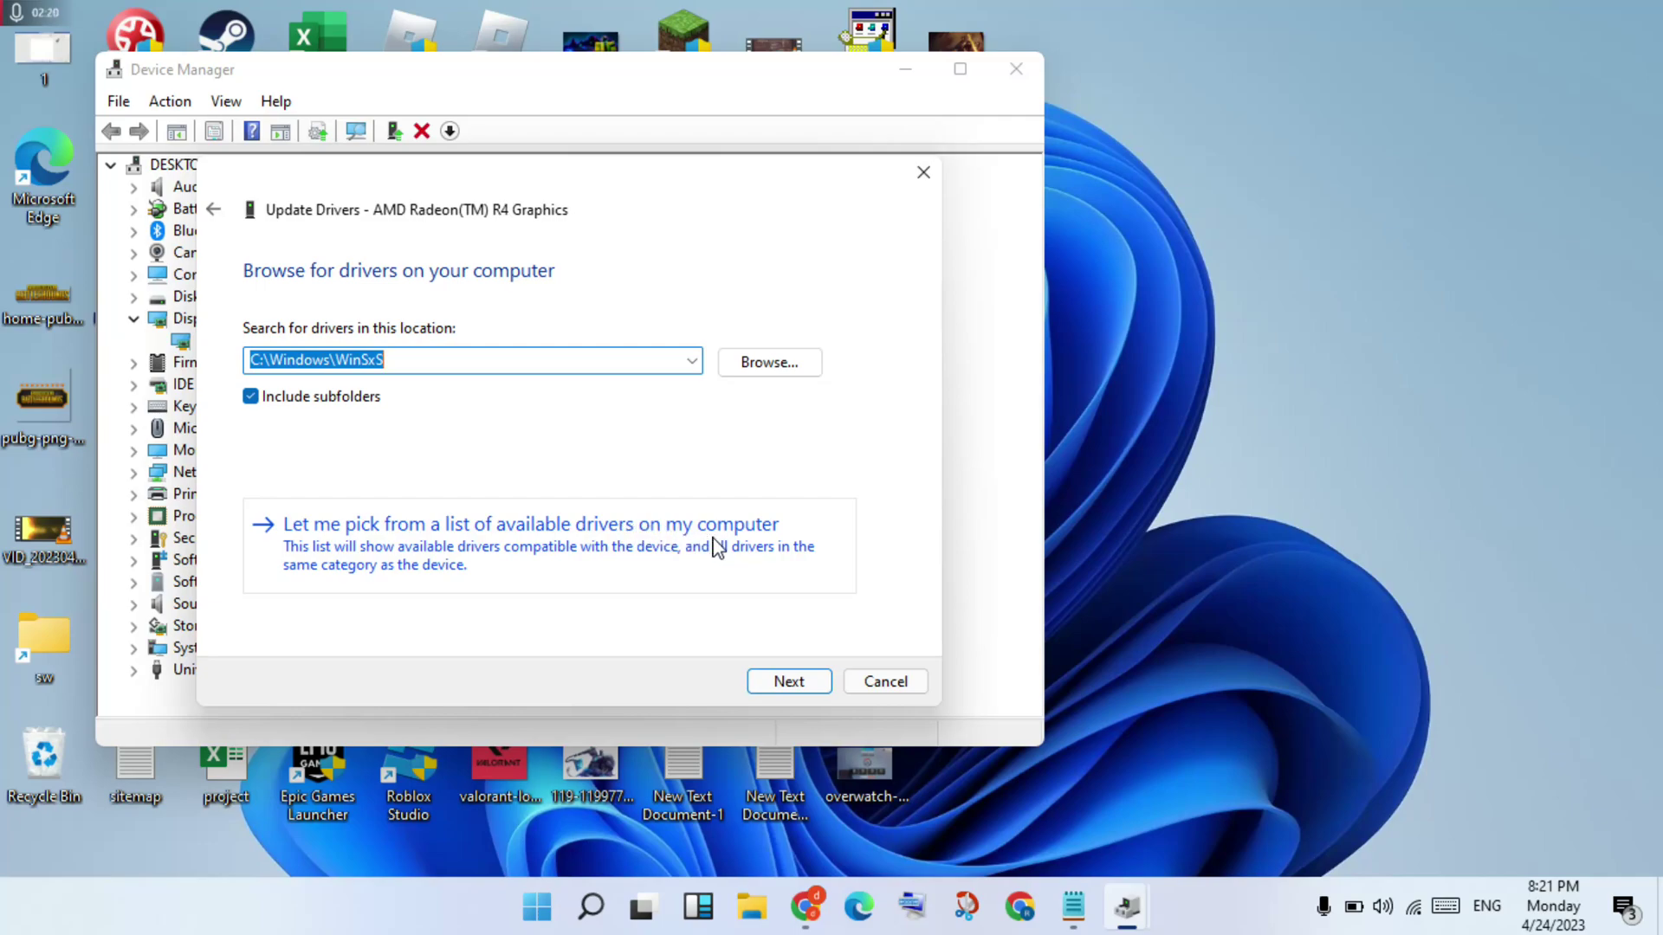
{"action": "left_click", "coordinate": [567, 563]}
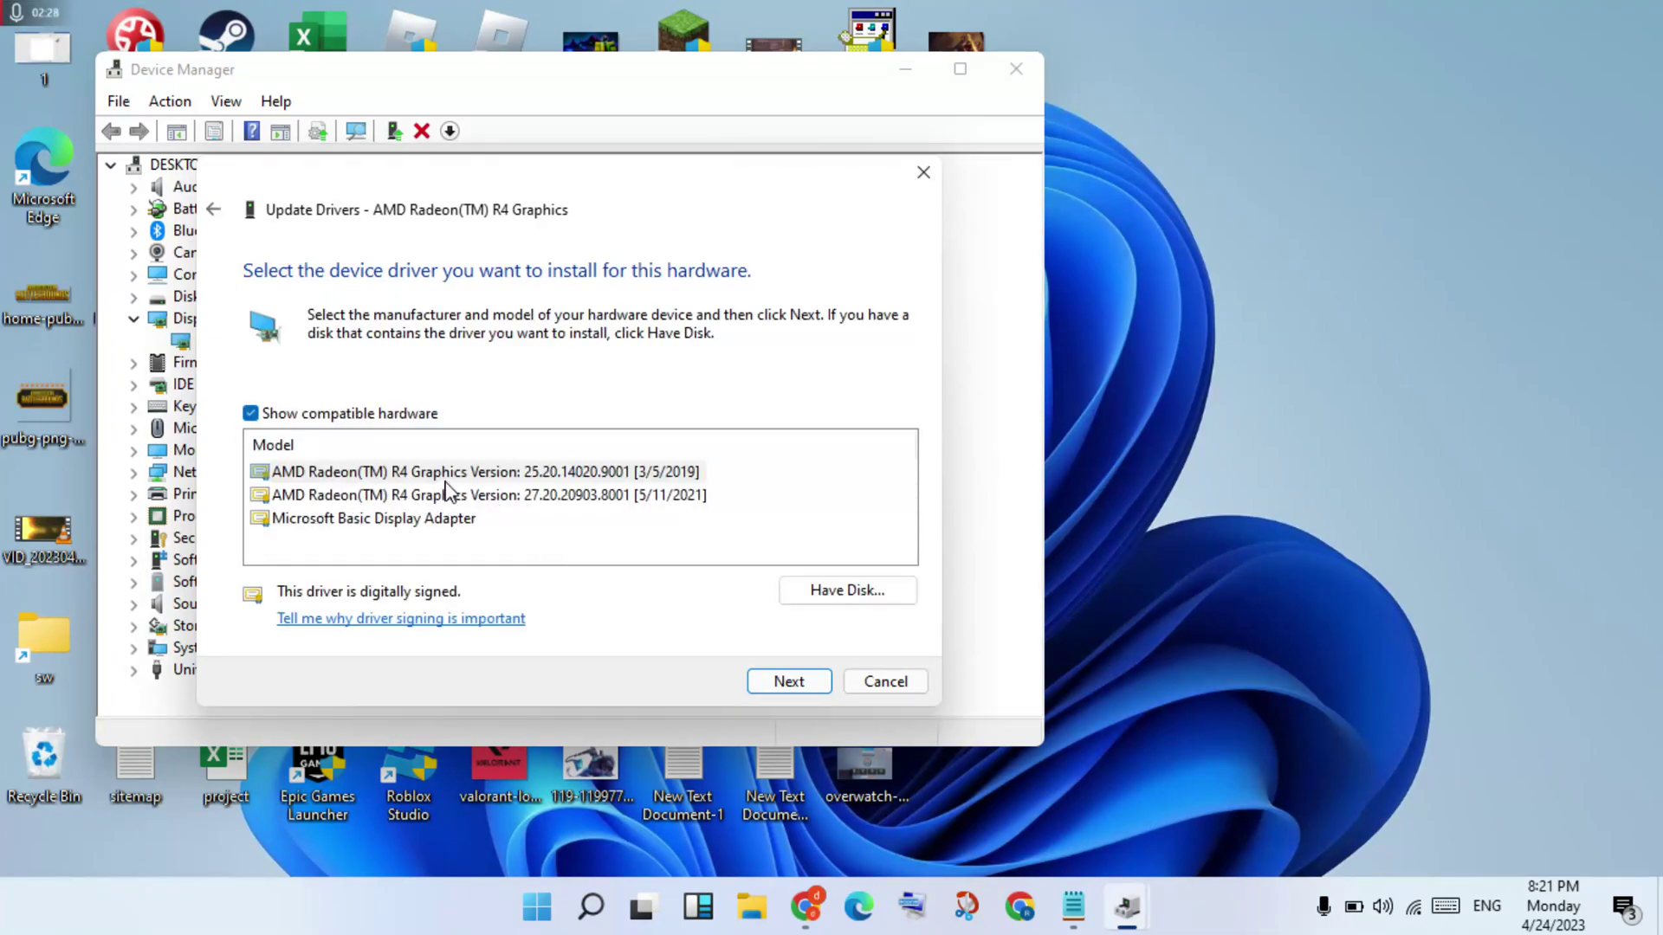
{"action": "left_click", "coordinate": [528, 499]}
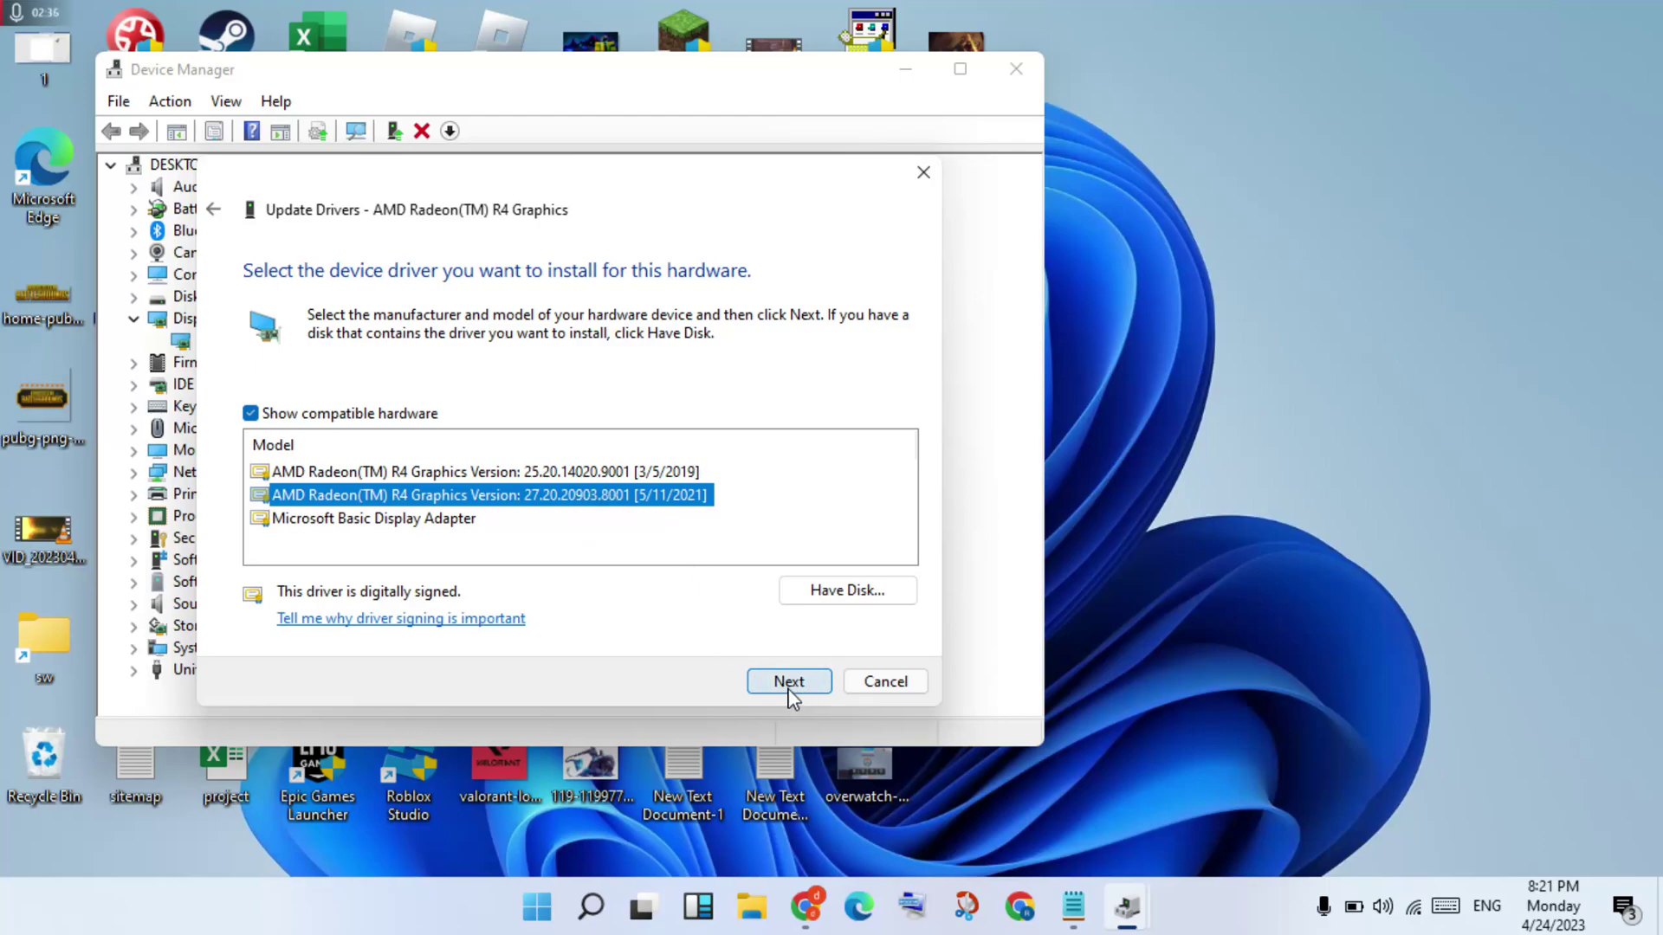
{"action": "left_click", "coordinate": [890, 680]}
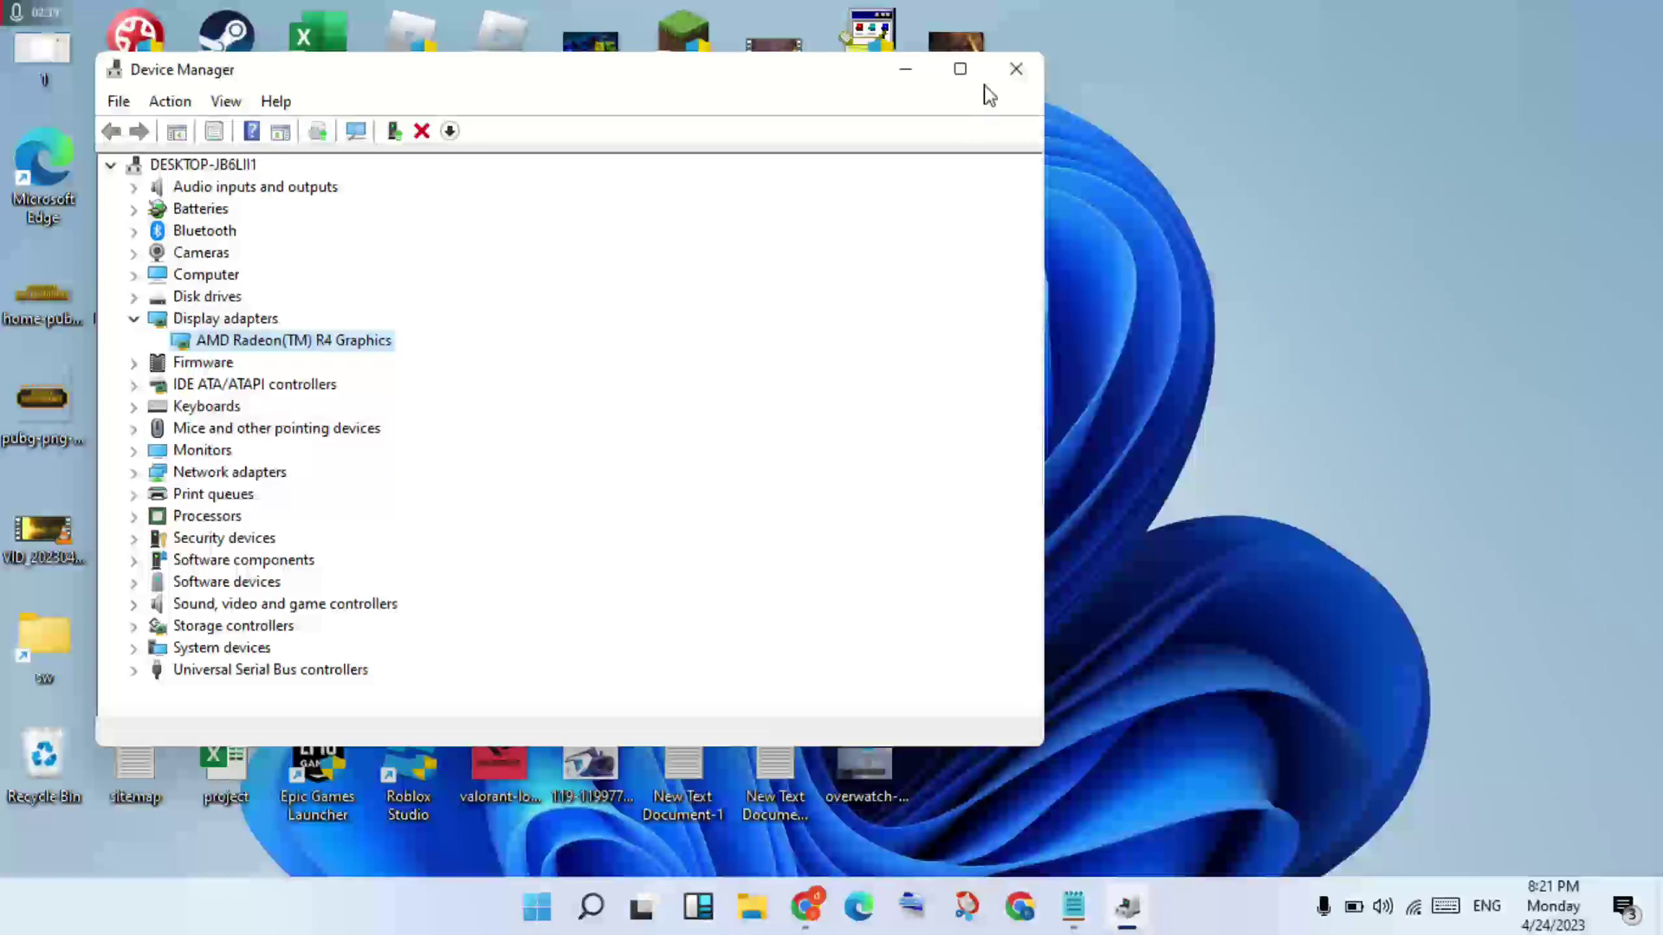
Step: Close Device Manager, recheck the Notepad step list, and minimize it to the desktop
{"action": "left_click", "coordinate": [1024, 59]}
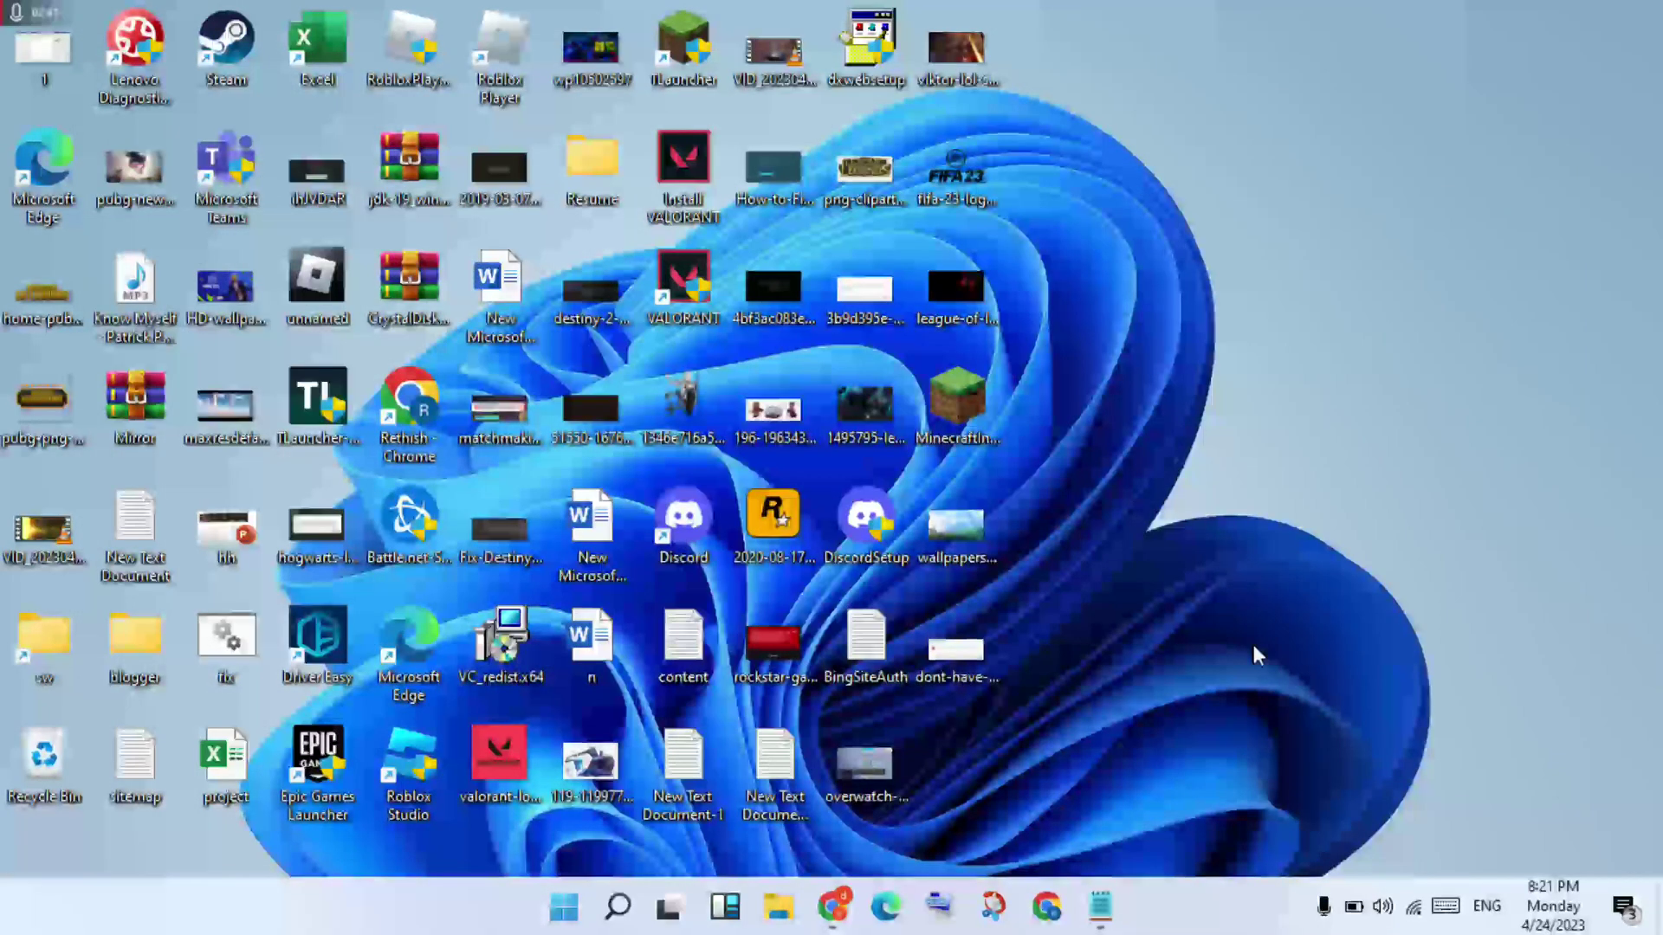
{"action": "left_click", "coordinate": [1100, 907]}
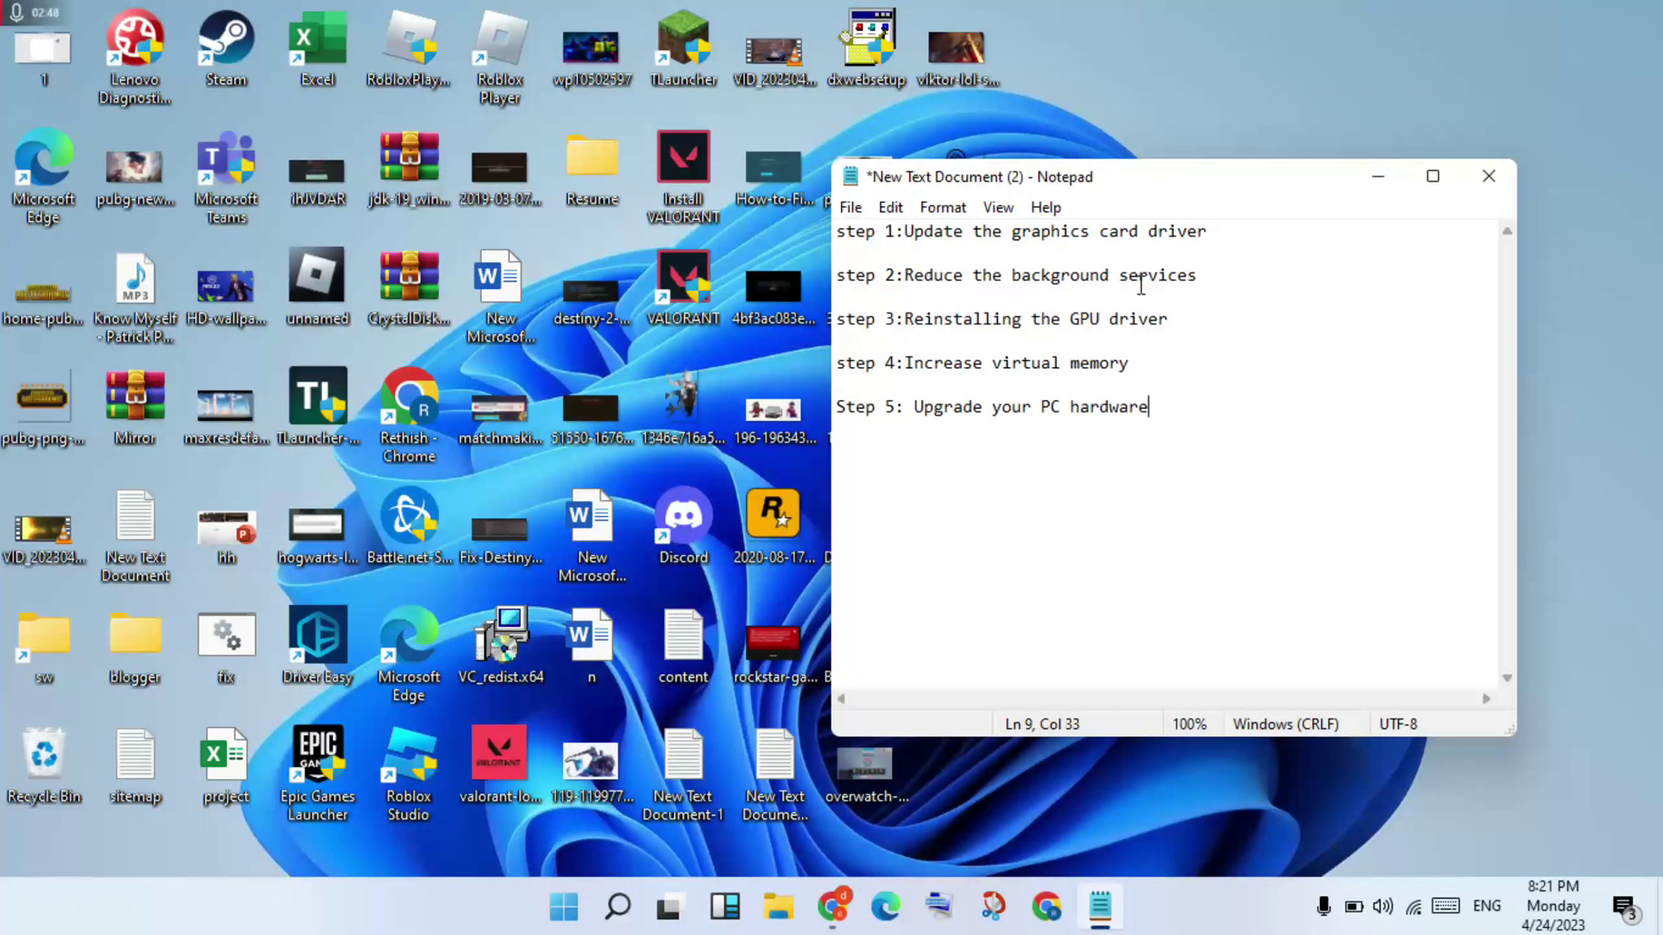
{"action": "left_click", "coordinate": [1381, 176]}
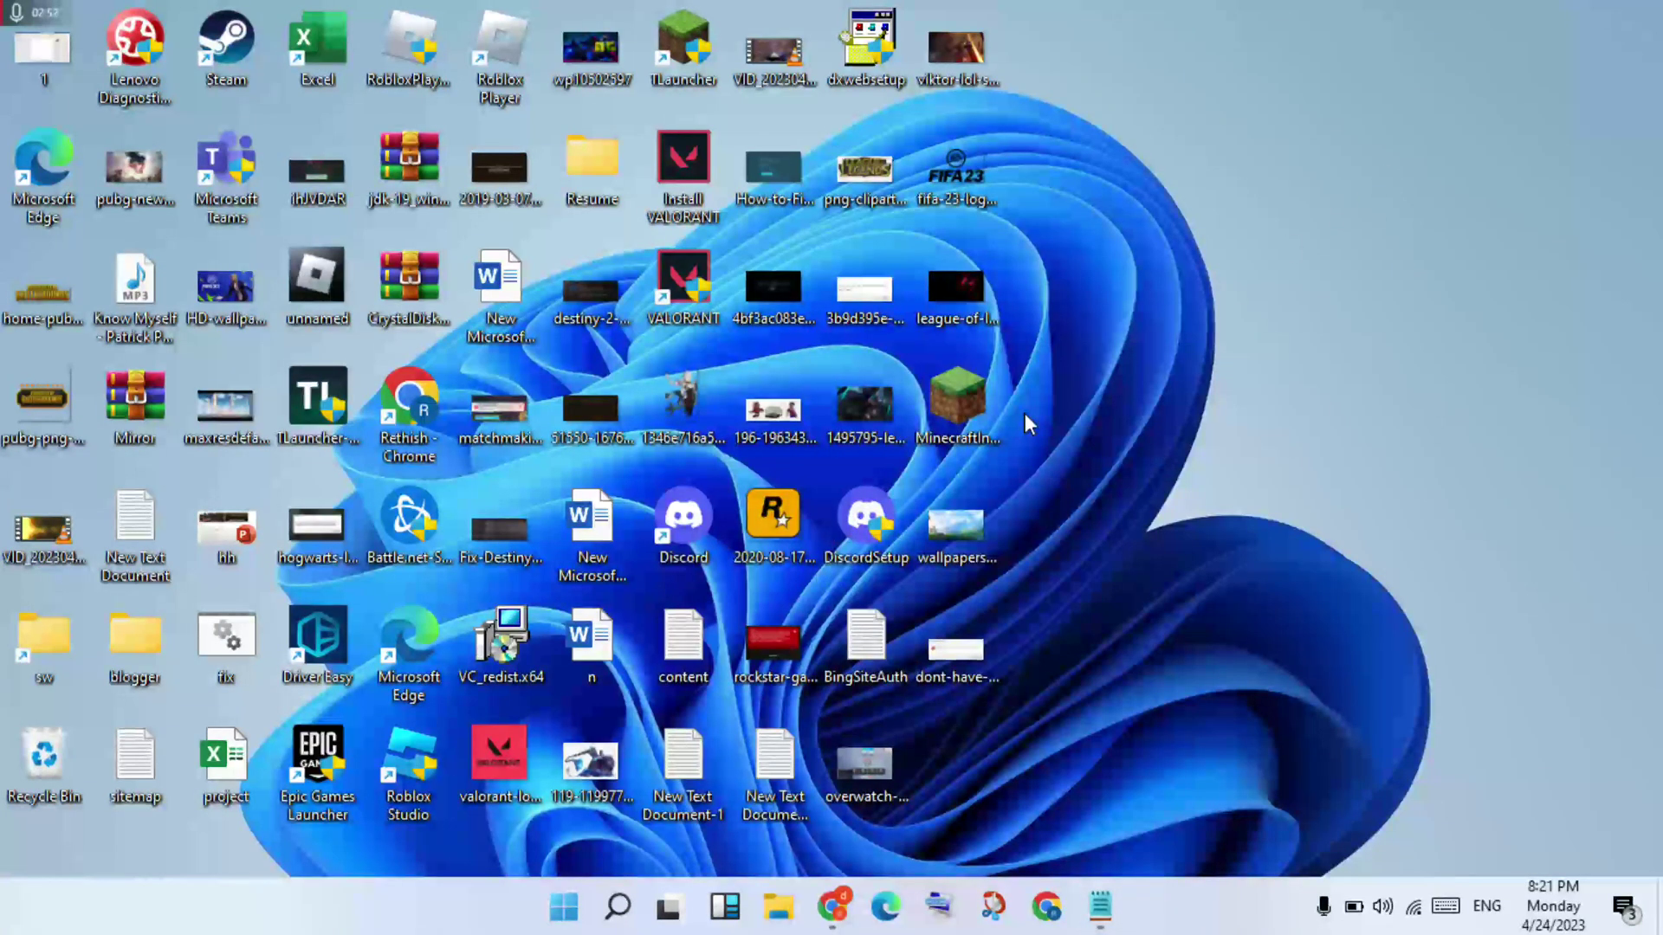
Step: Search 'ser' in Windows Search and launch the Services app
{"action": "left_click", "coordinate": [620, 909]}
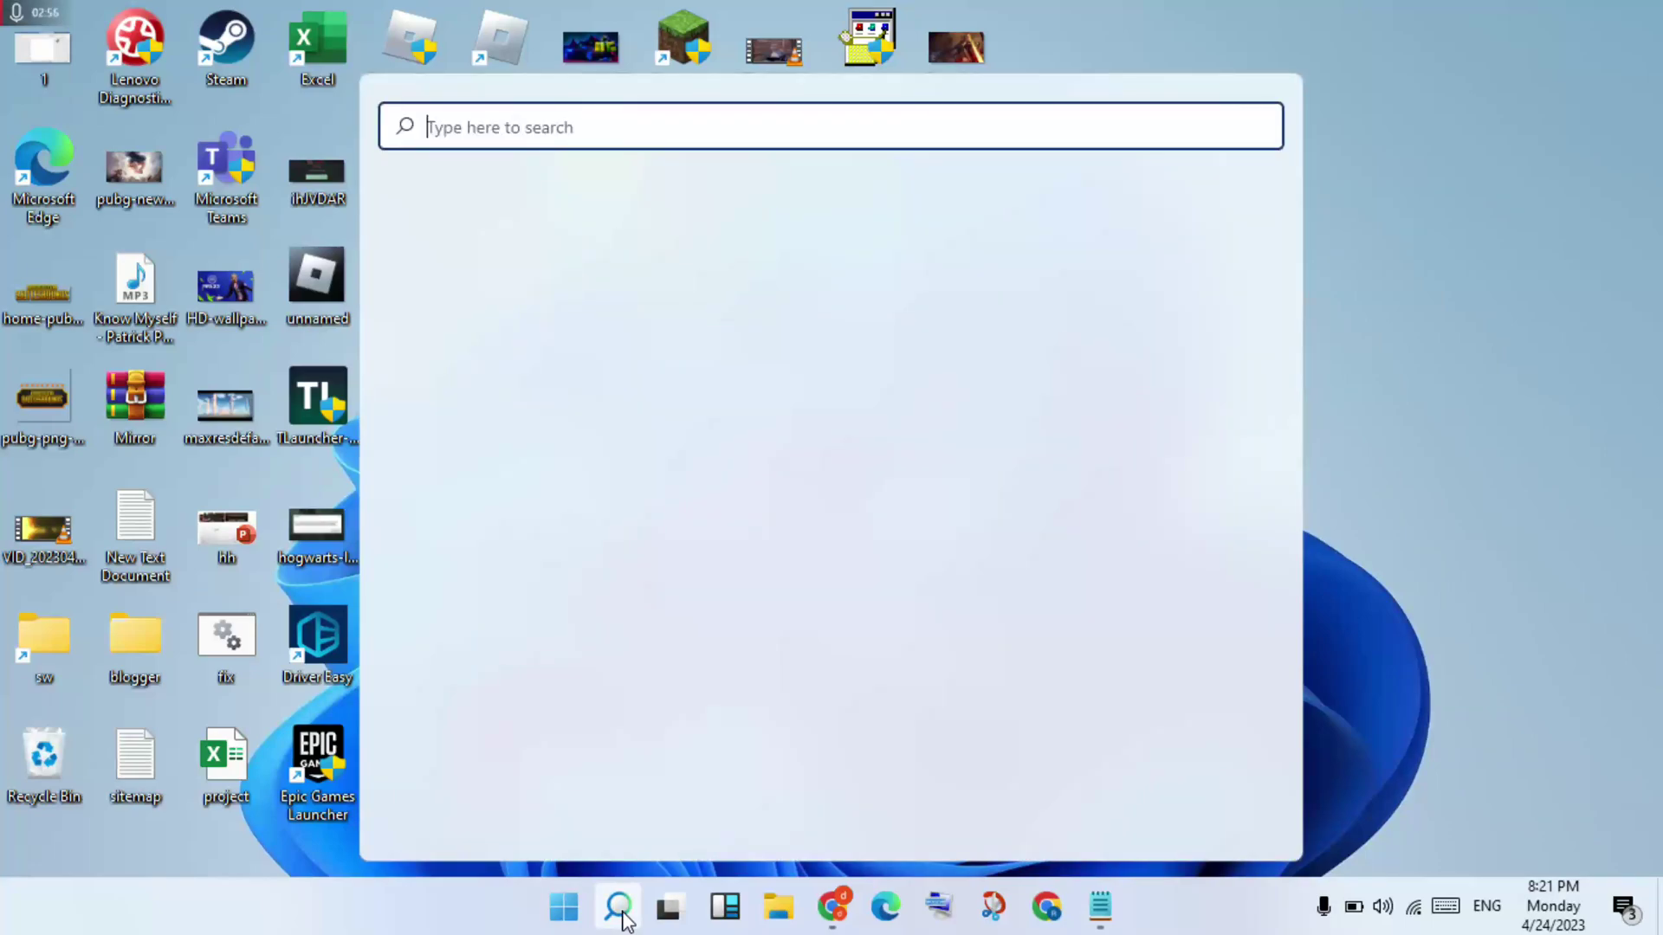
{"action": "type", "text": "ser"}
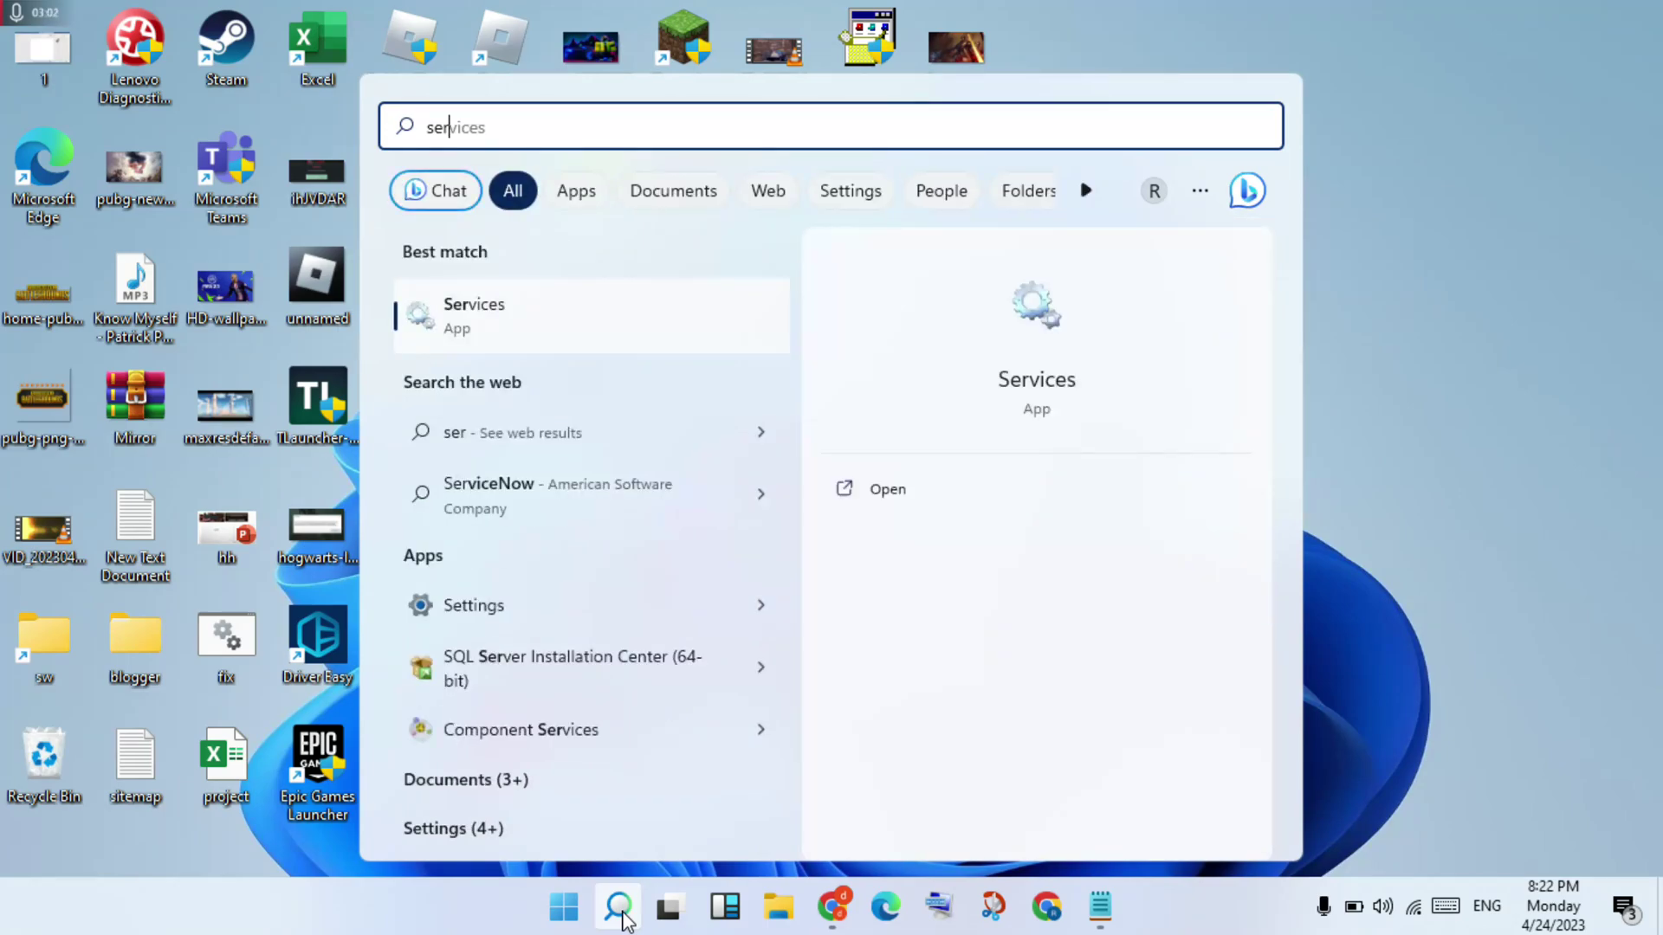
{"action": "left_click", "coordinate": [623, 914]}
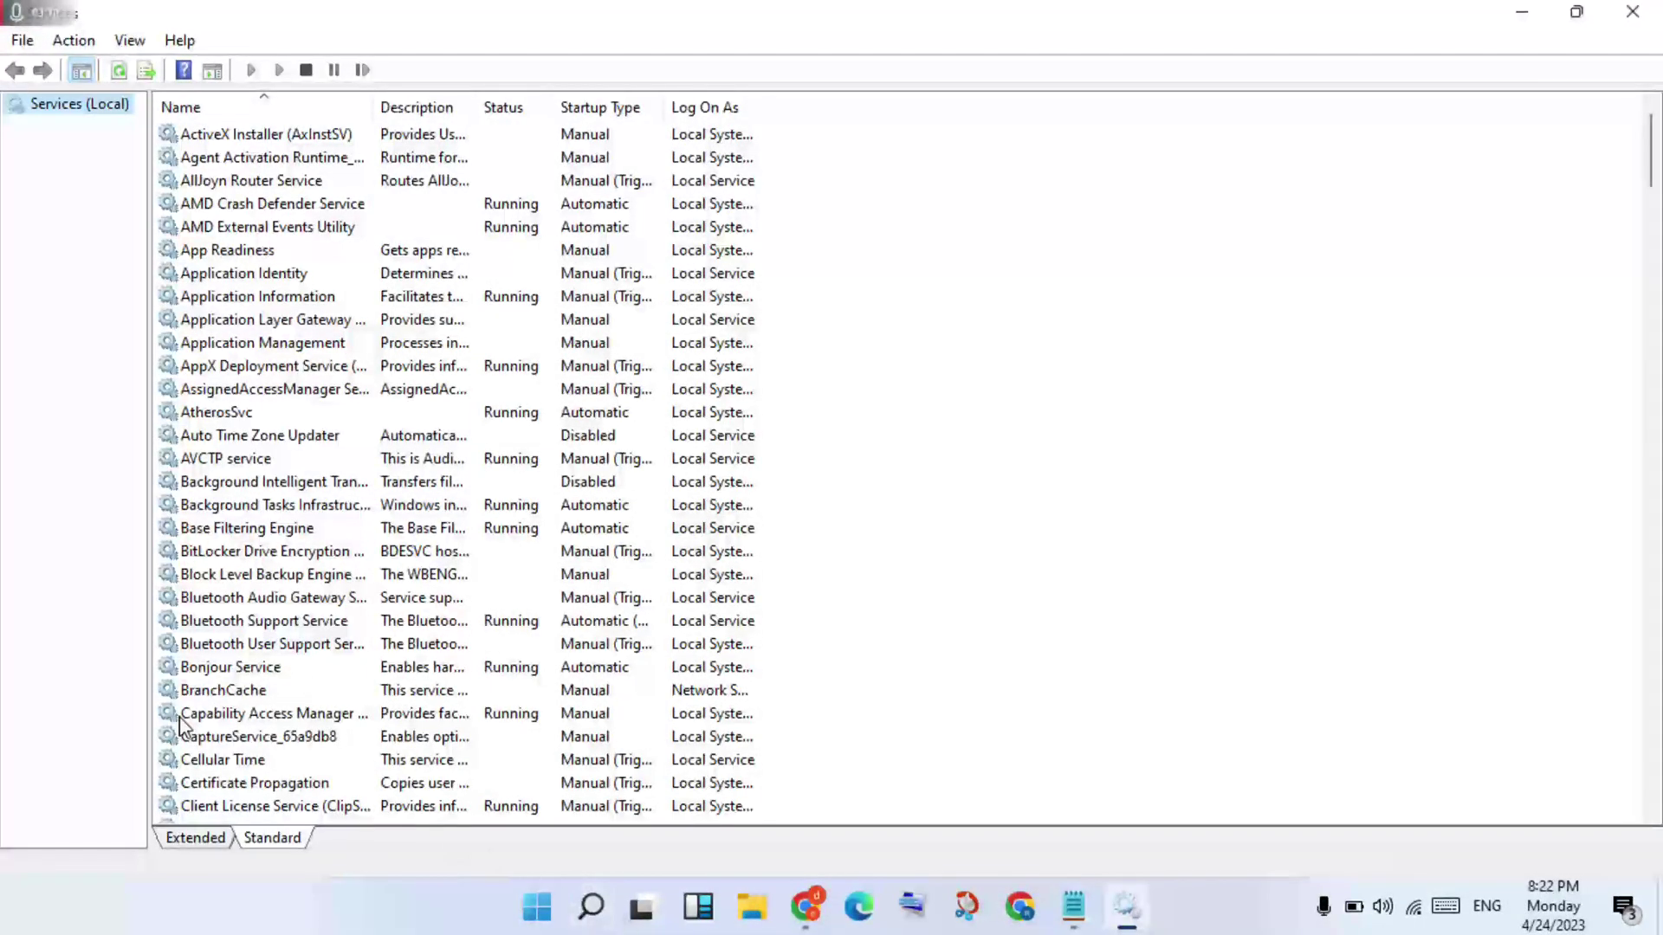
Step: Confirm Background Intelligent Transfer Service is Disabled and Stopped in its properties, then close Services
{"action": "left_click", "coordinate": [375, 483]}
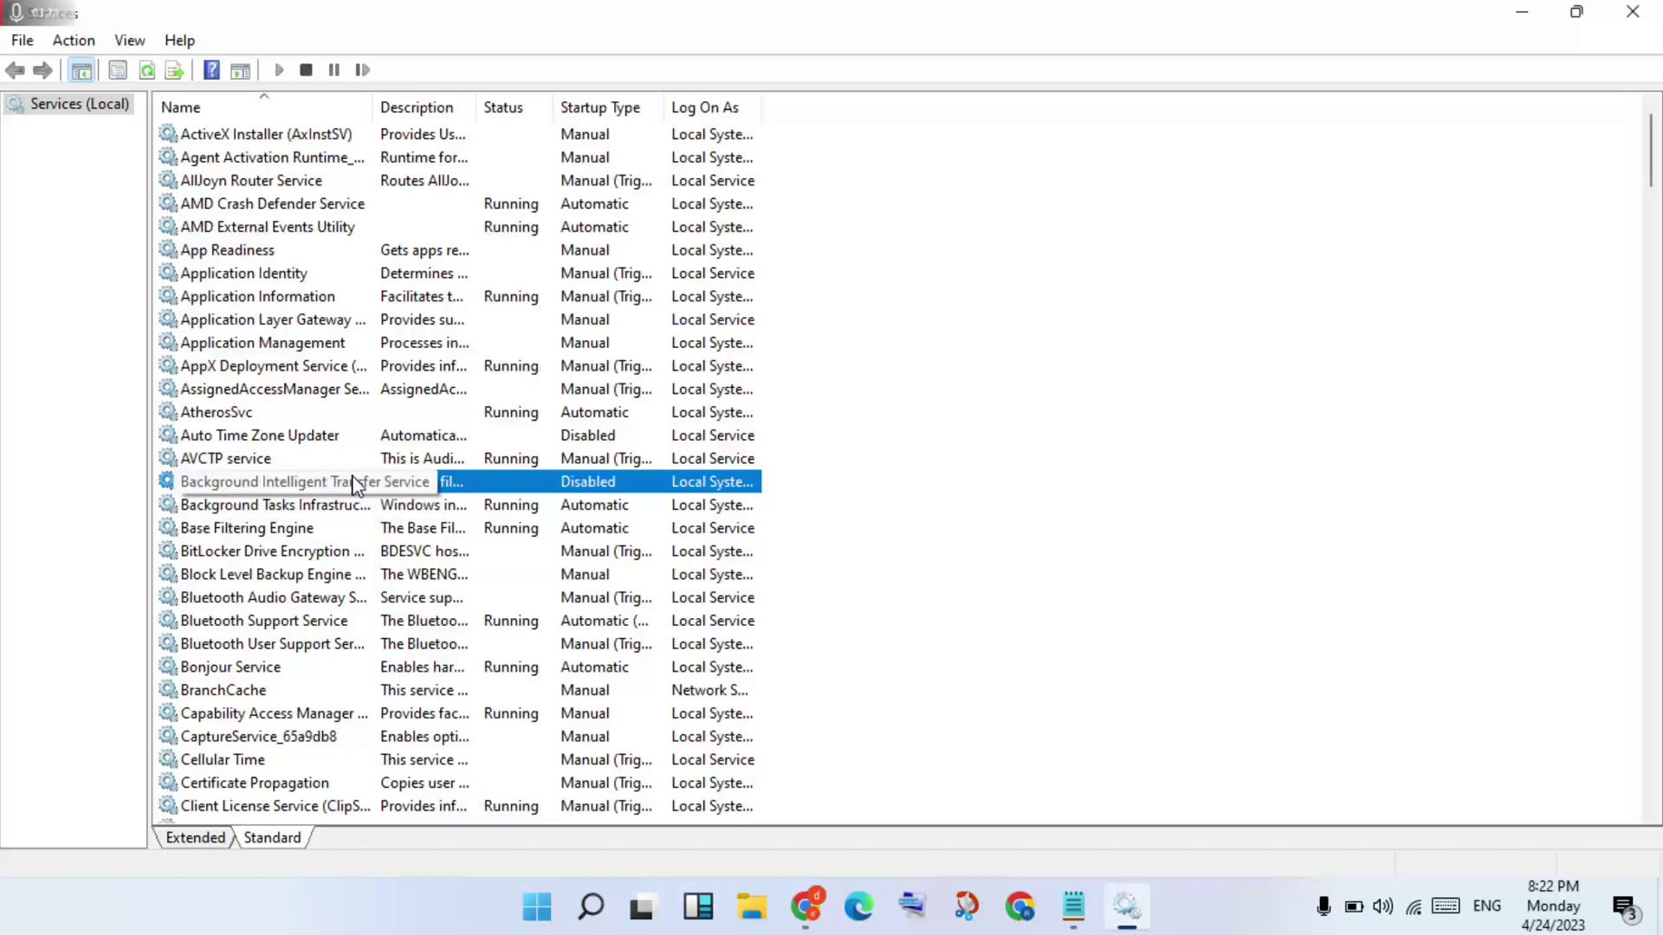
{"action": "right_click", "coordinate": [463, 487]}
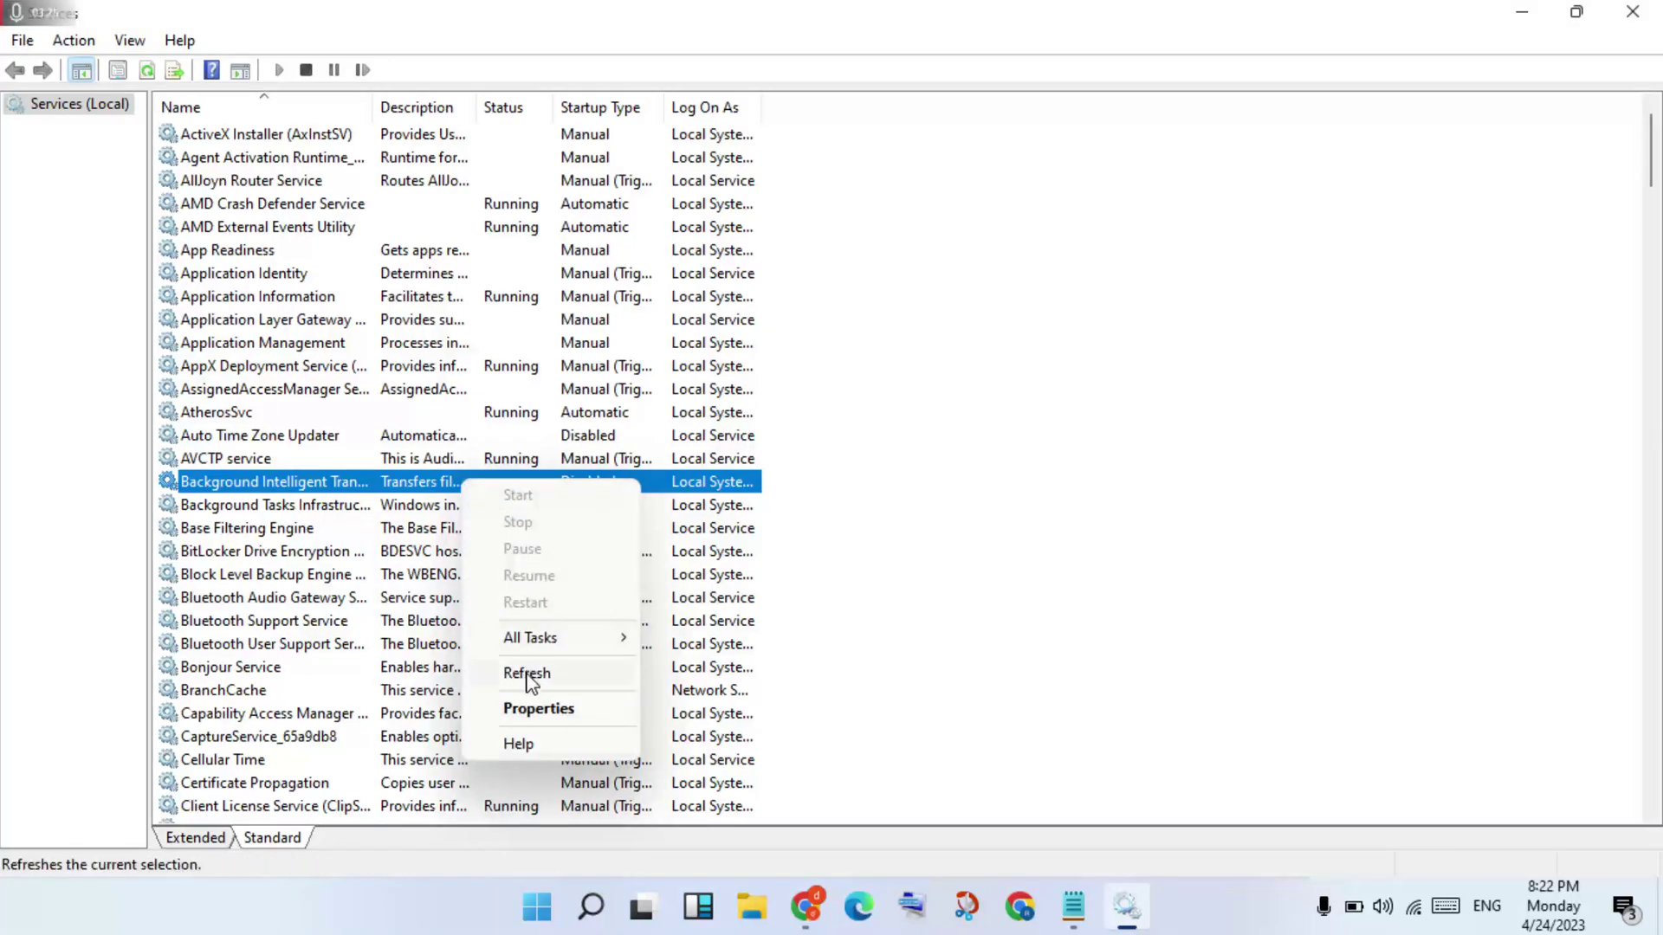
{"action": "left_click", "coordinate": [539, 710]}
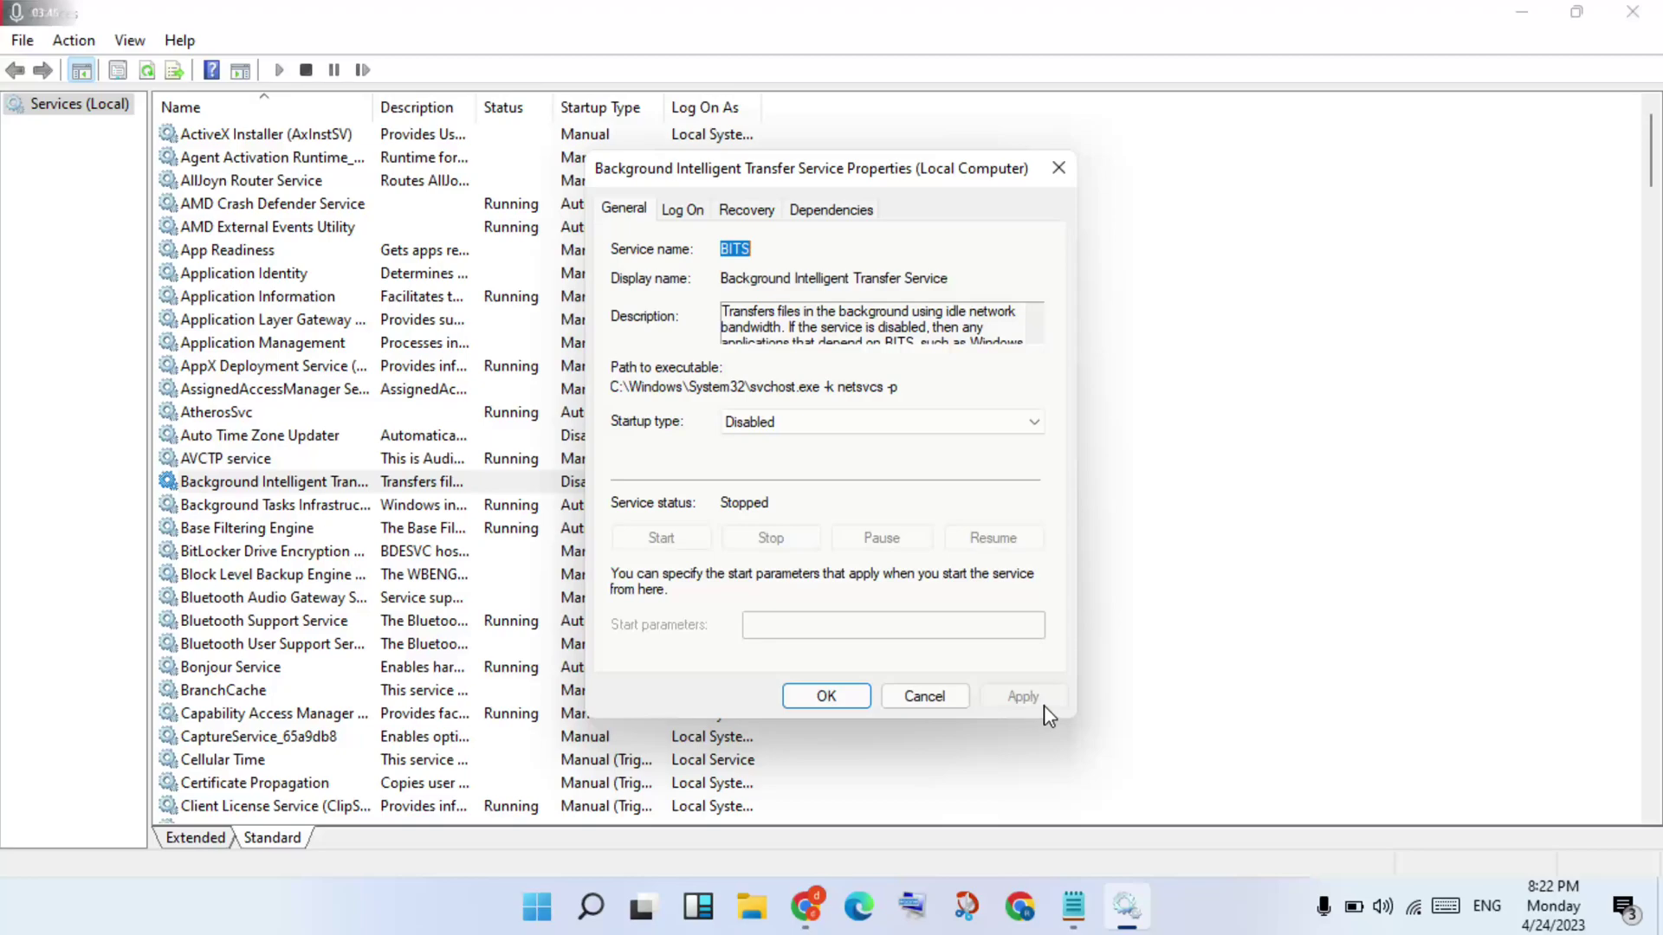
{"action": "left_click", "coordinate": [851, 703]}
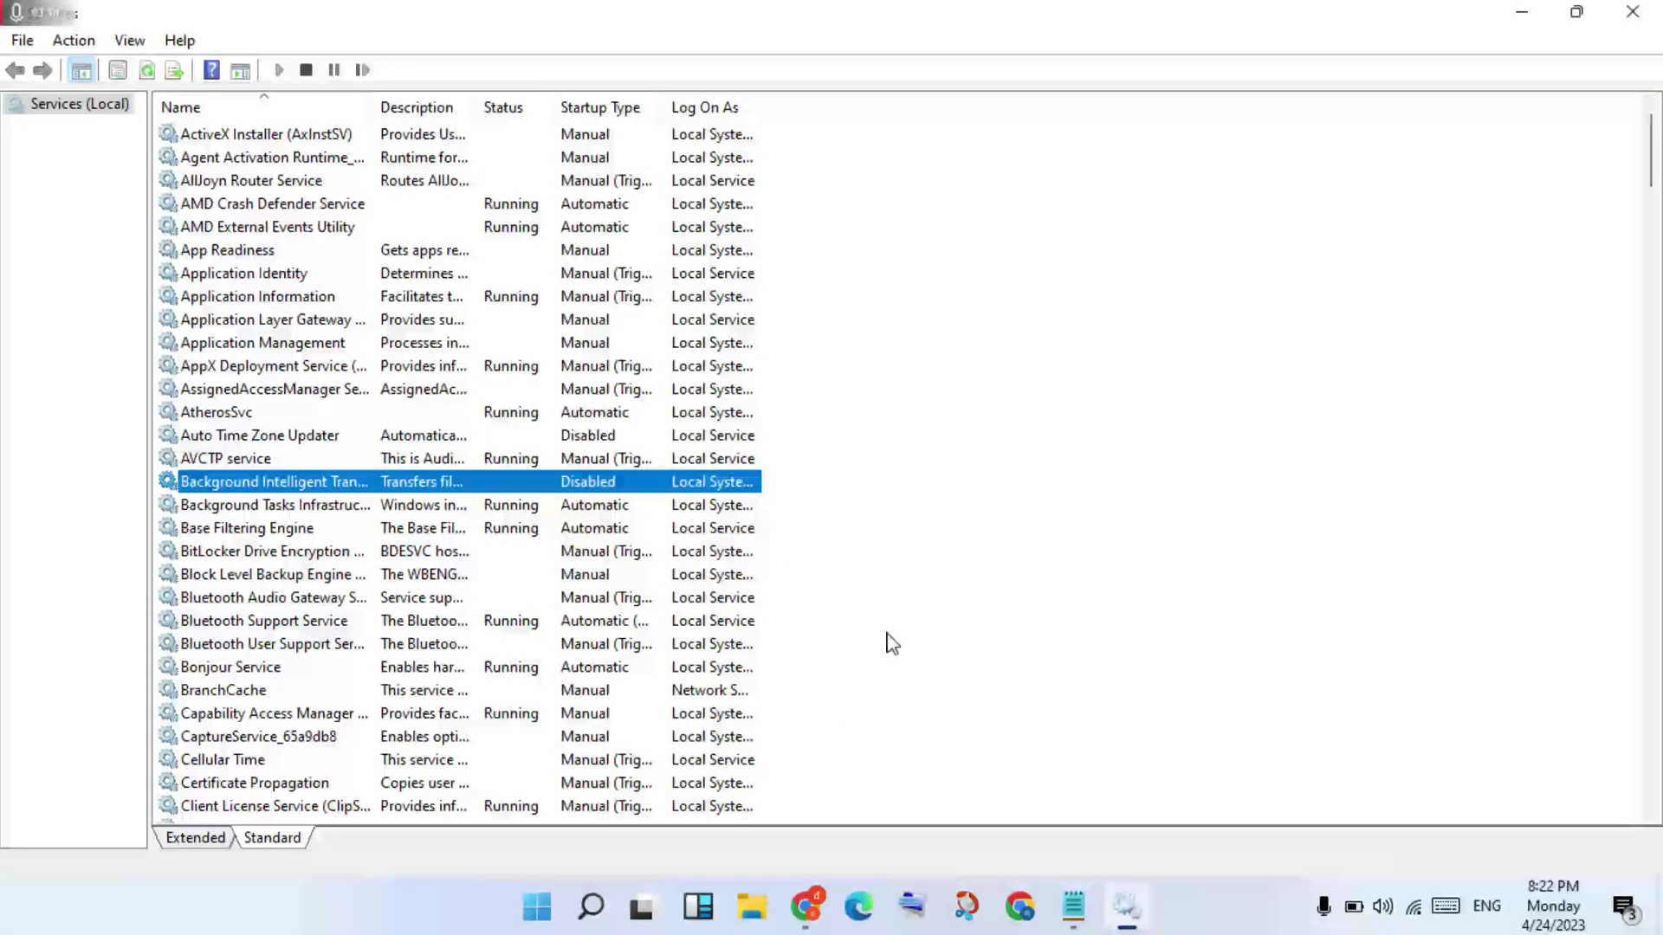
{"action": "left_click", "coordinate": [1034, 457]}
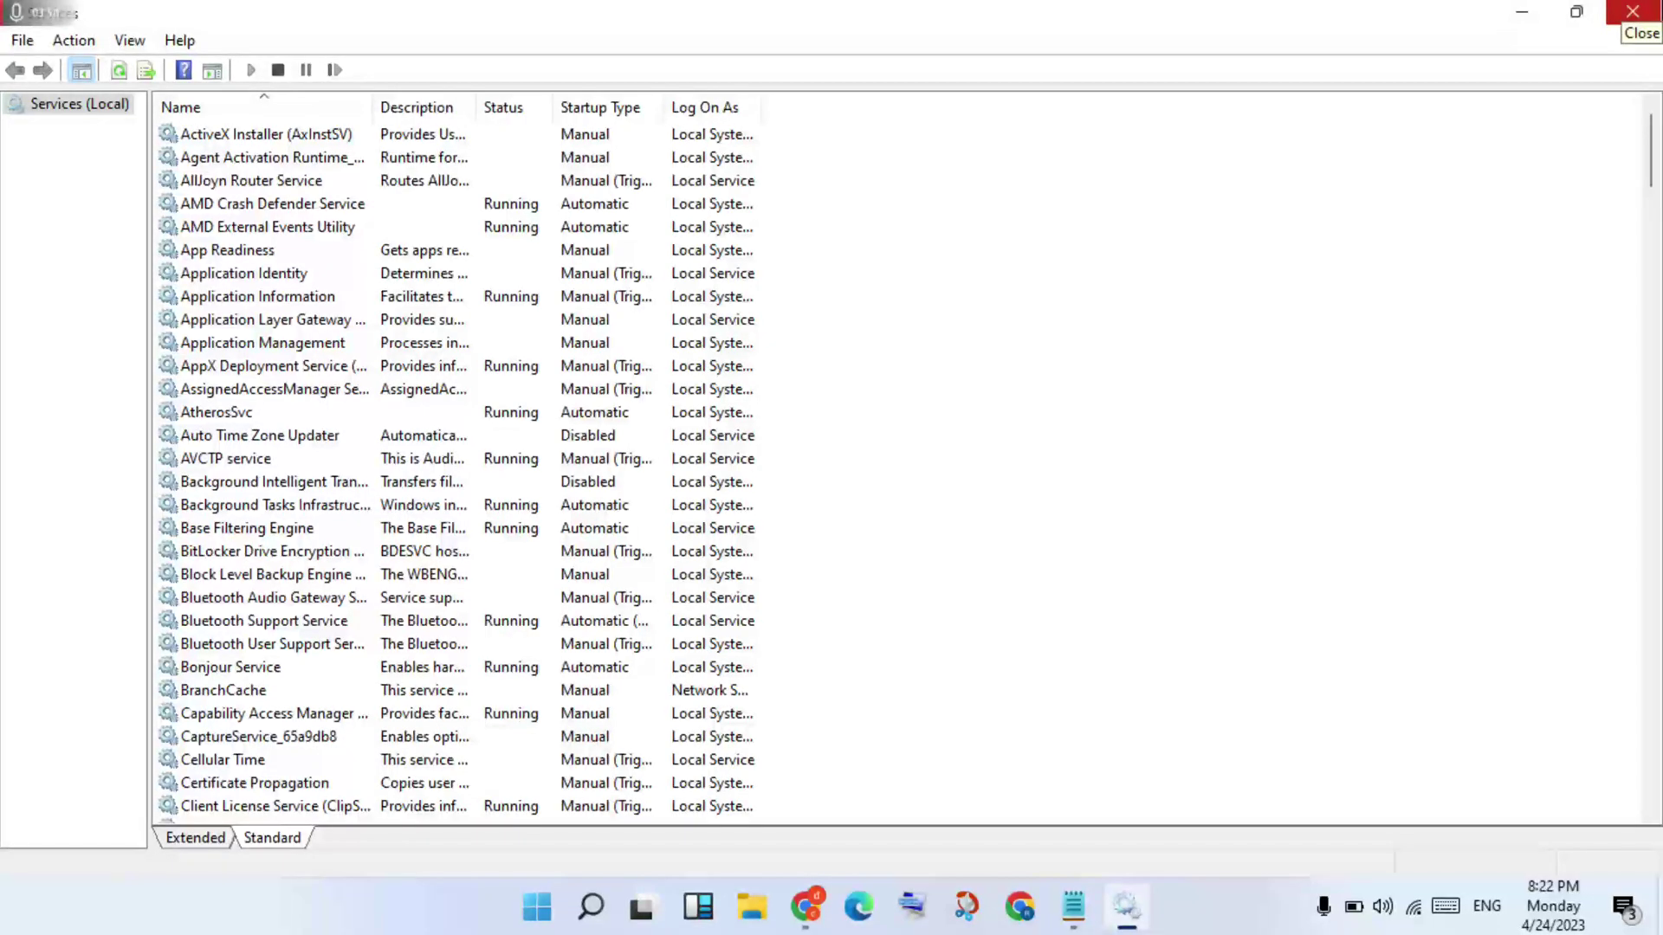
{"action": "left_click", "coordinate": [1632, 12]}
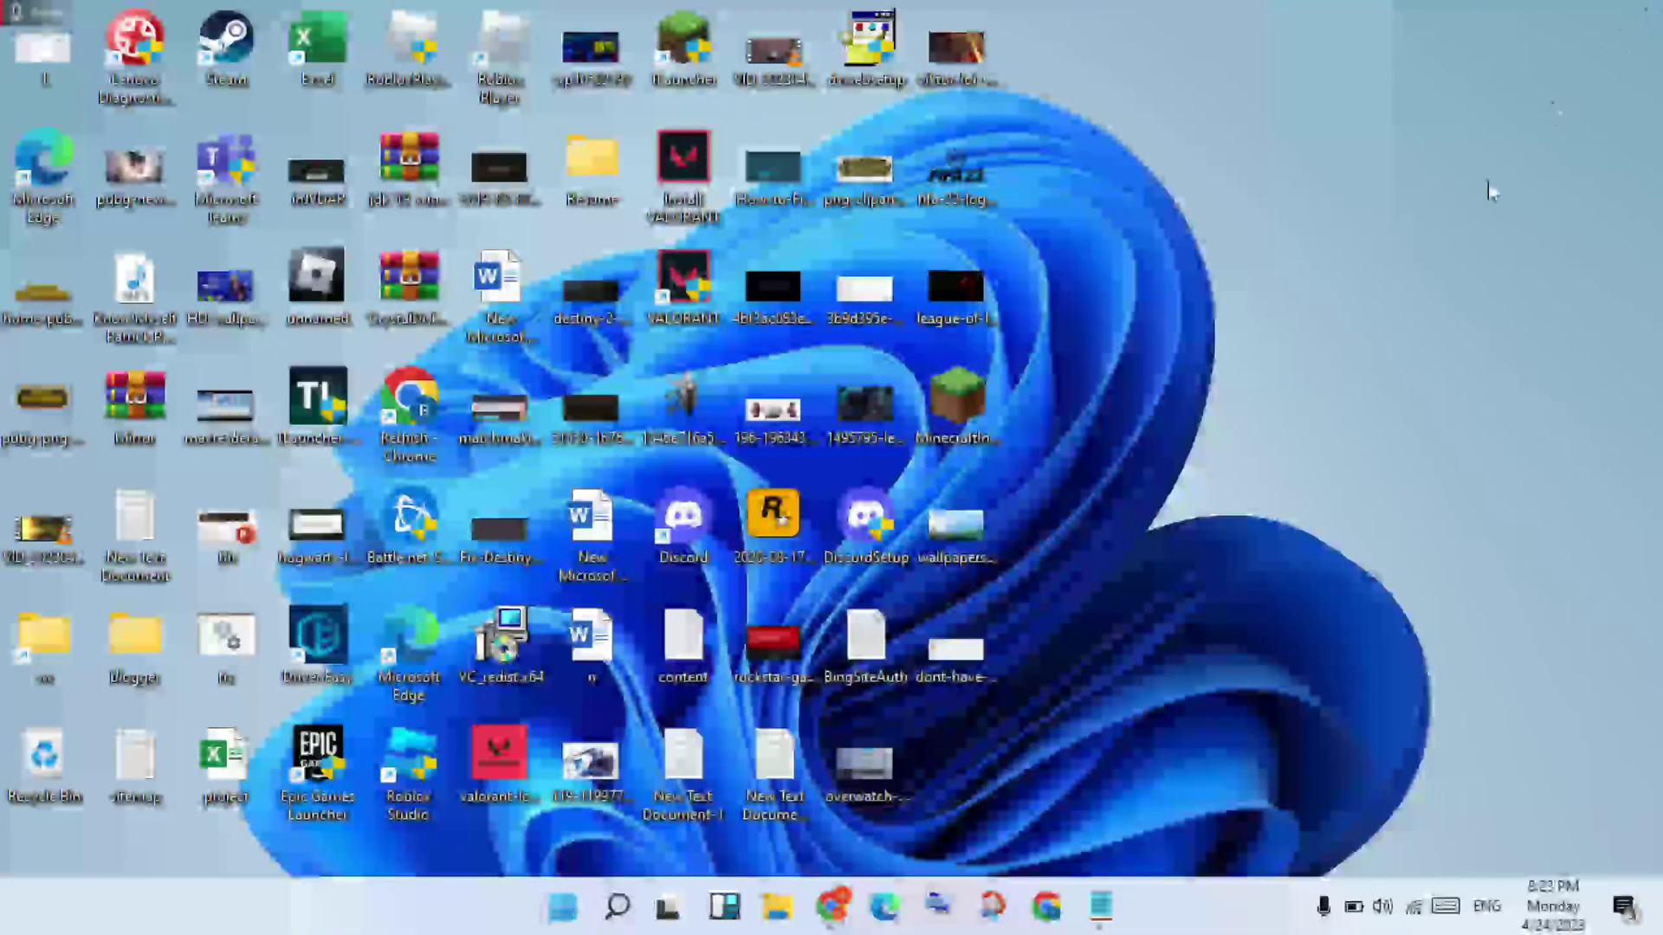
Step: Search 'task' and launch Task Manager from the top result
{"action": "left_click", "coordinate": [618, 909]}
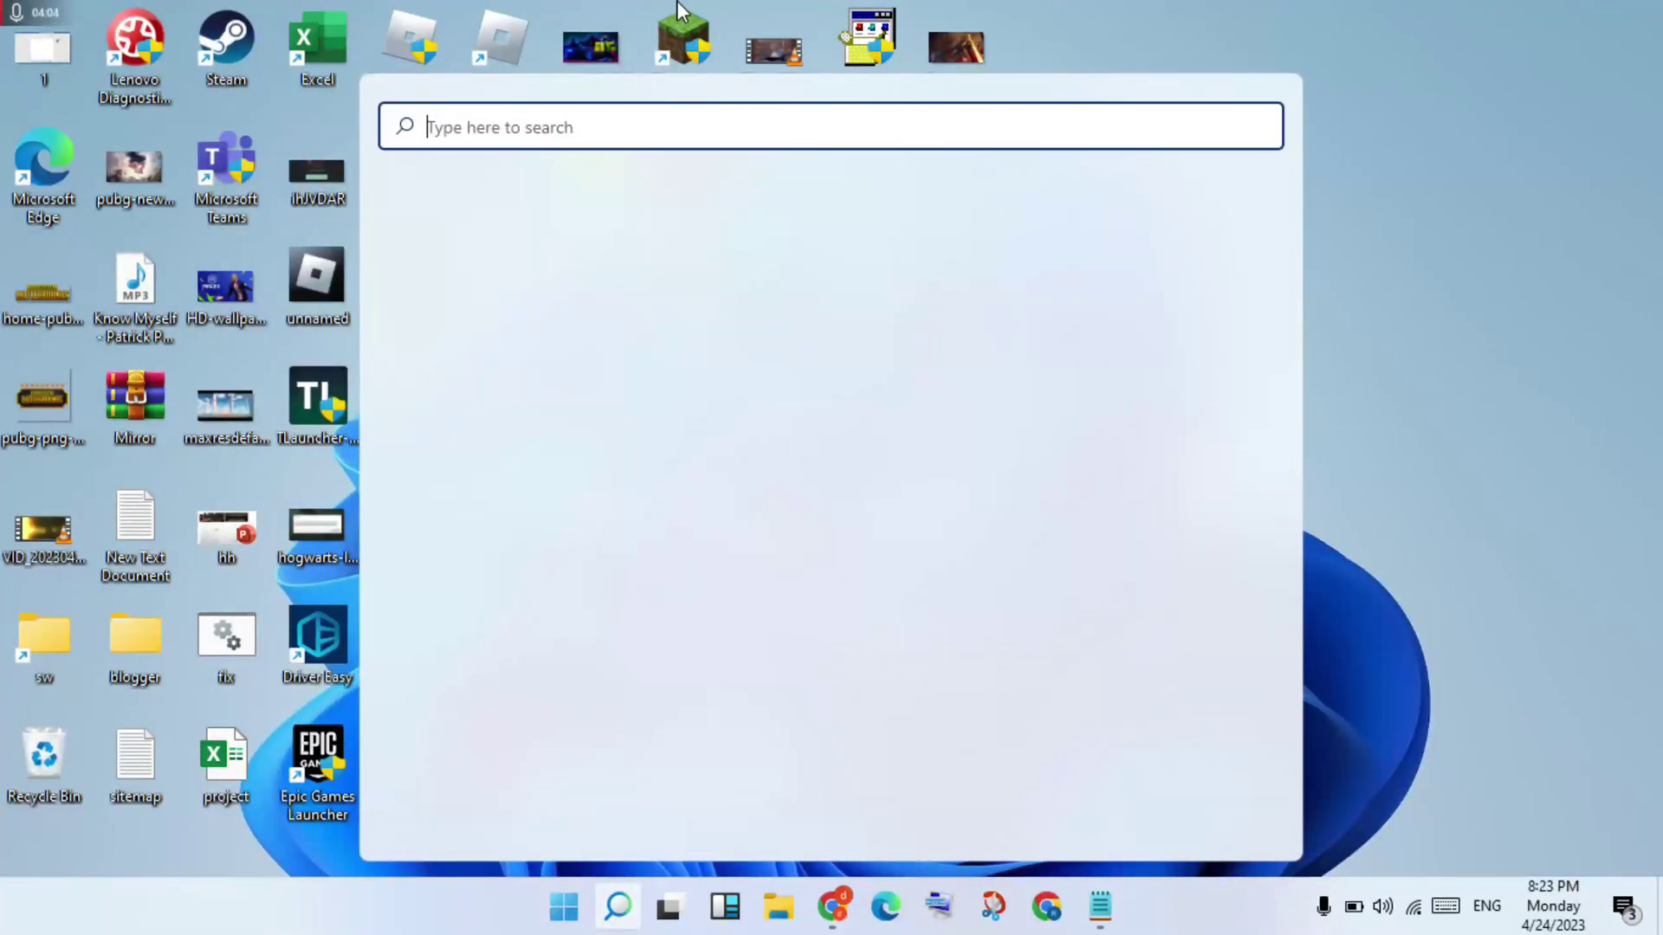
{"action": "type", "text": "task"}
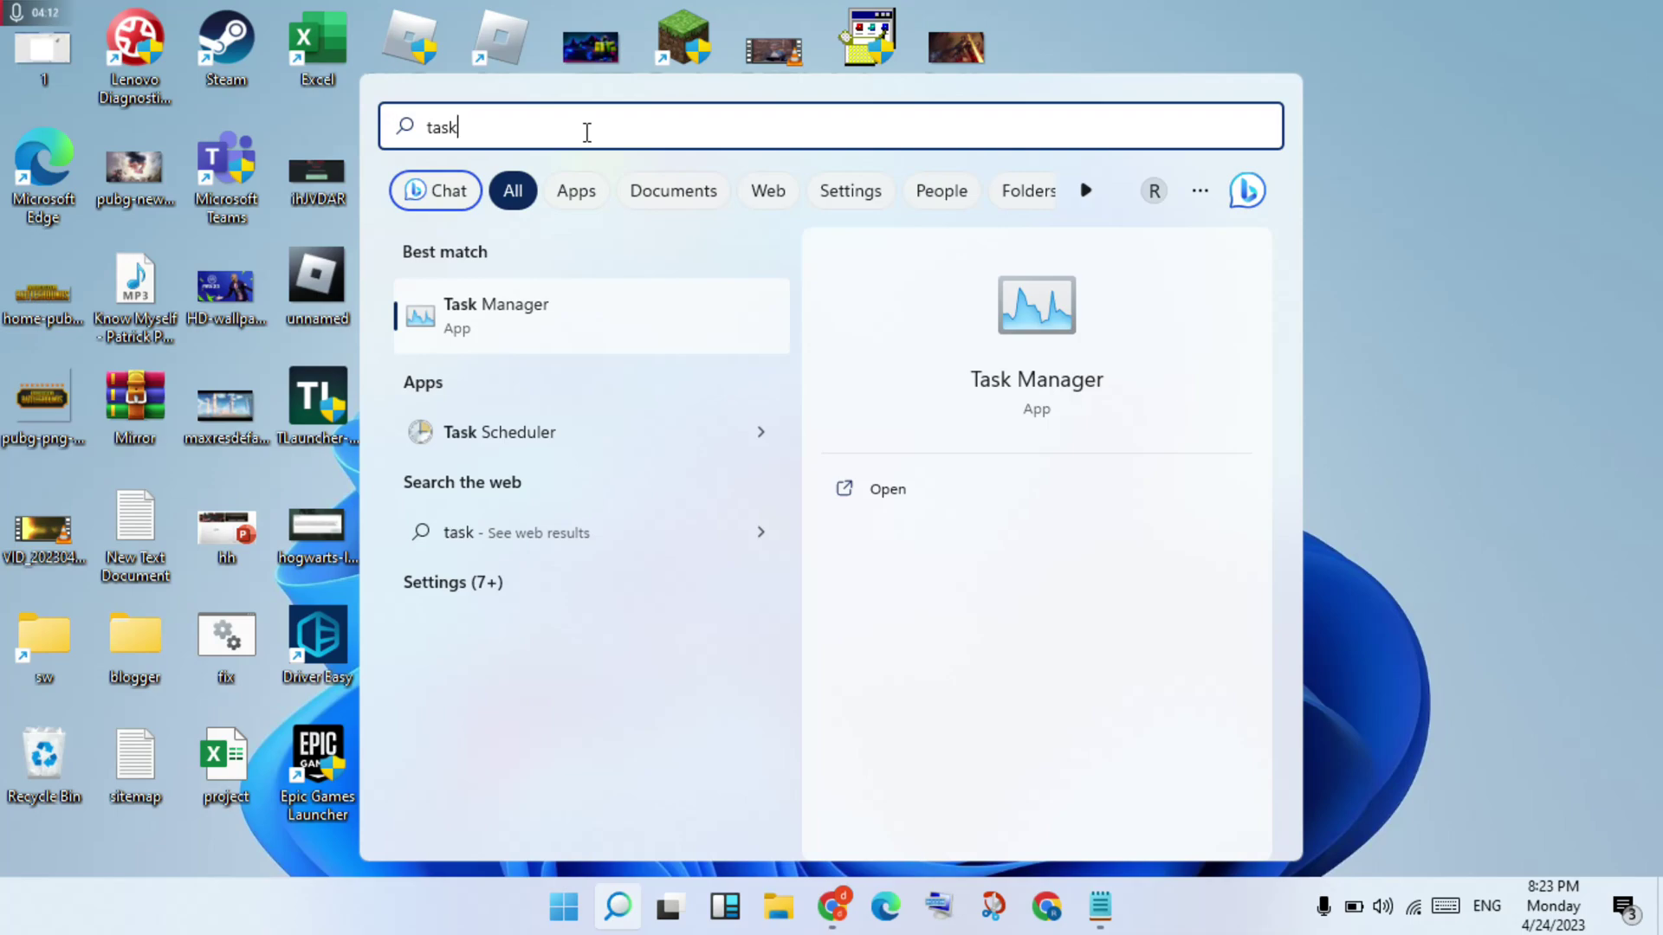
{"action": "key", "text": "Return"}
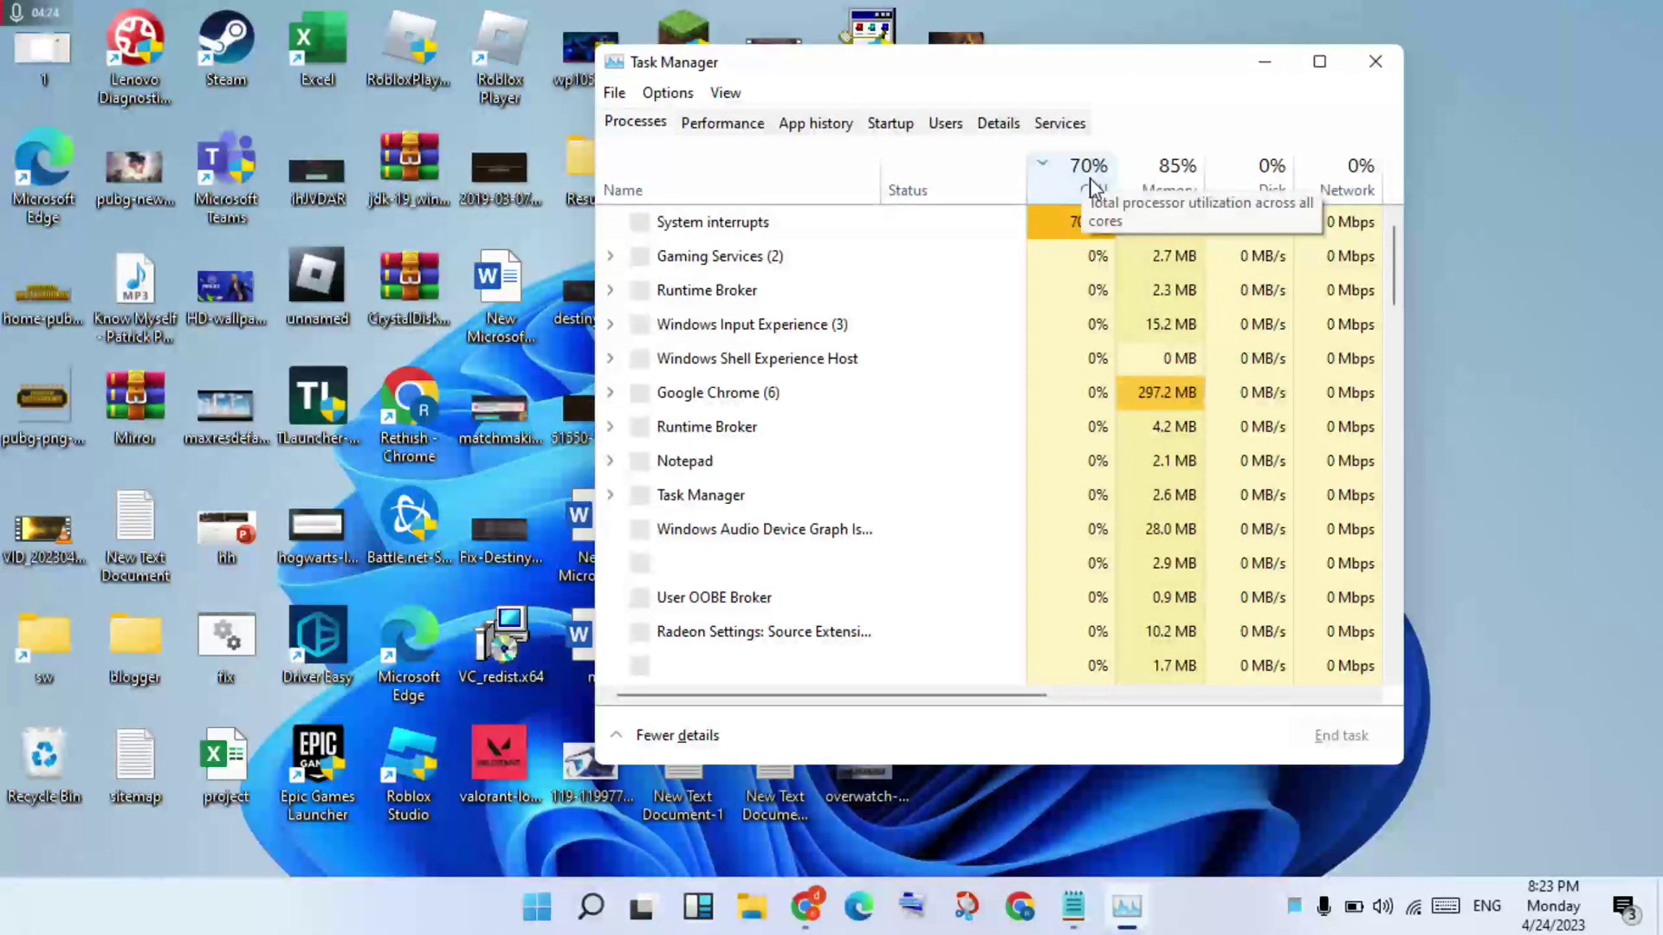
Step: Sort processes by CPU highest first, inspect Windows Audio Device Graph, then close Task Manager and return to Notepad
{"action": "left_click", "coordinate": [1094, 187]}
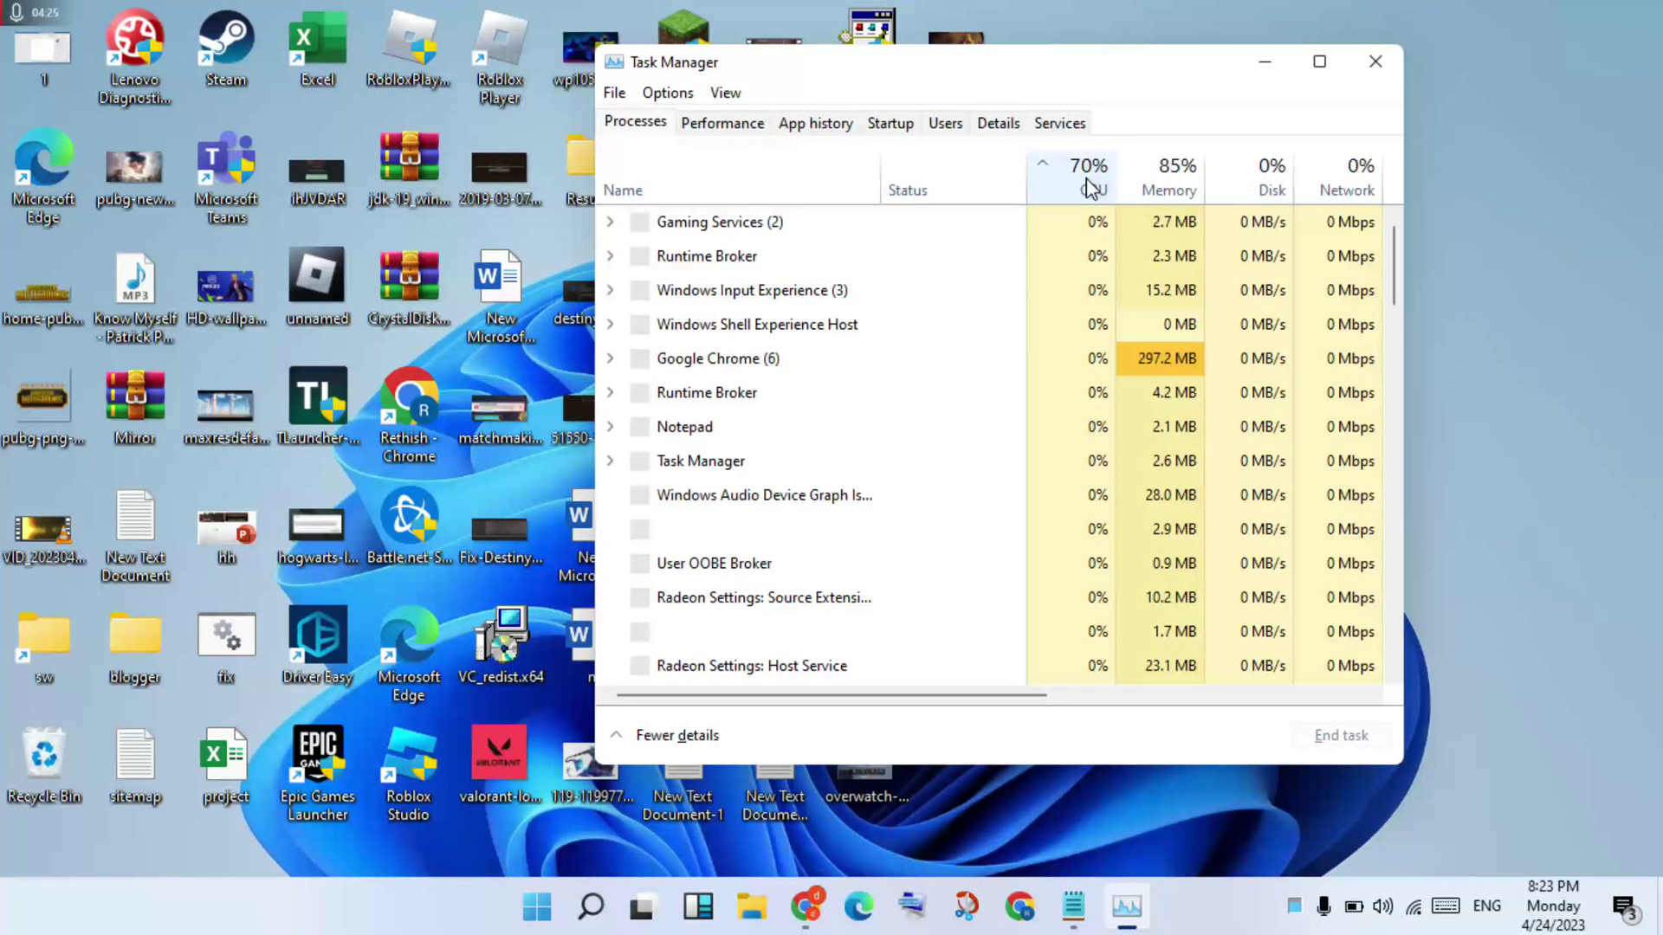
{"action": "left_click", "coordinate": [1091, 187]}
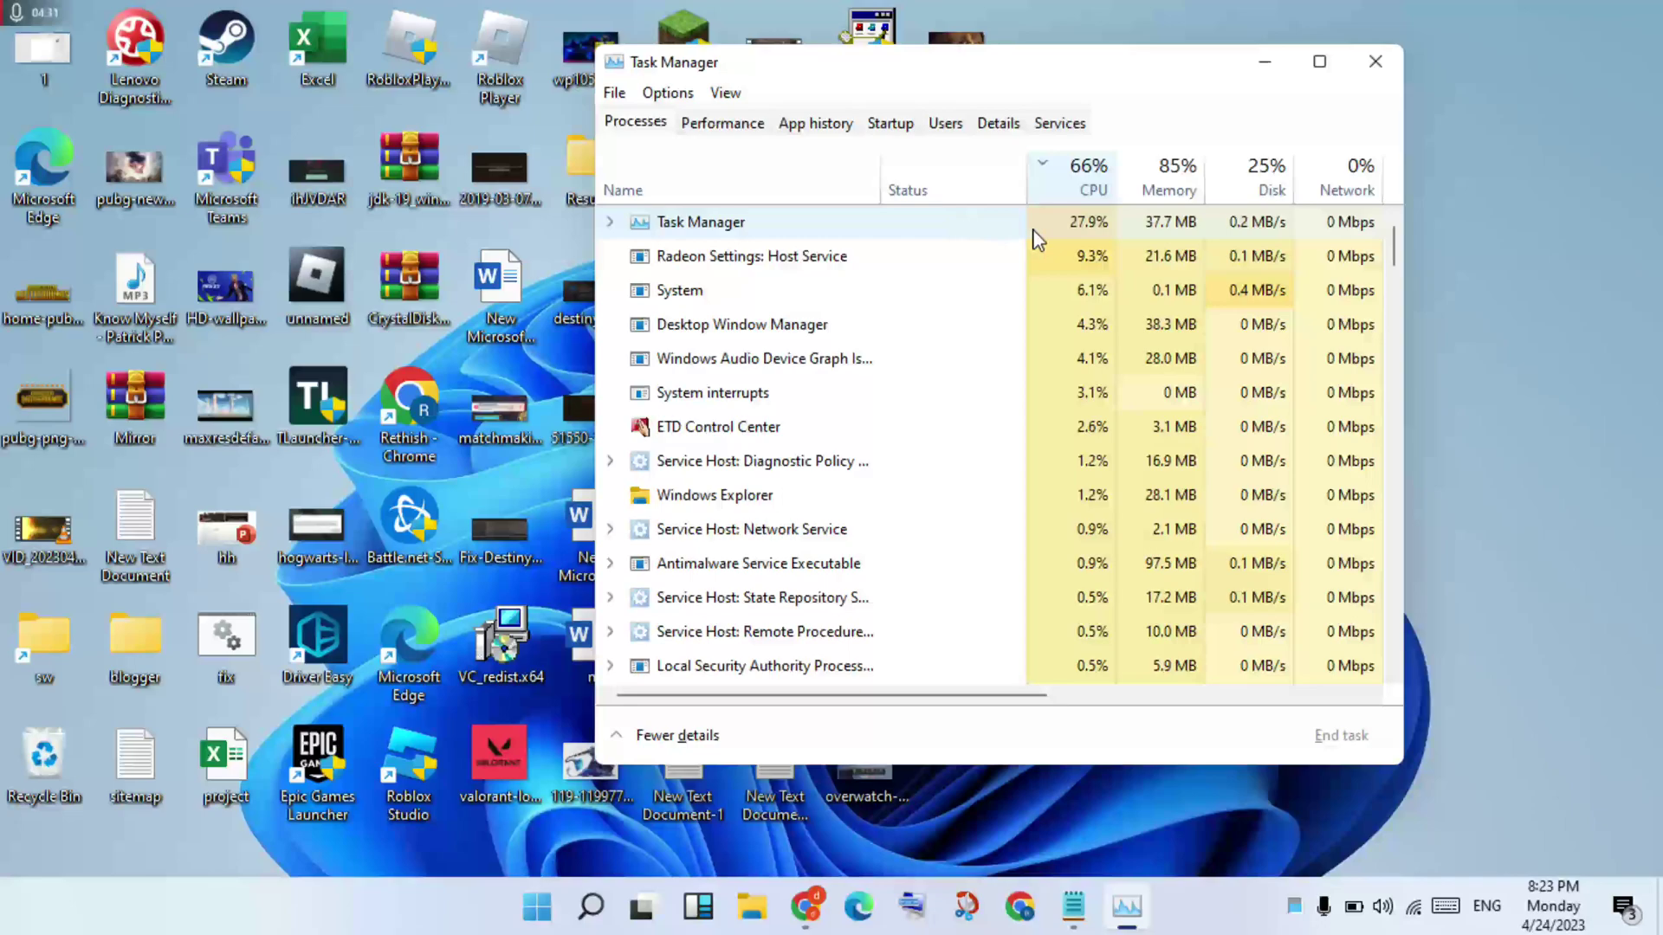
{"action": "right_click", "coordinate": [904, 365]}
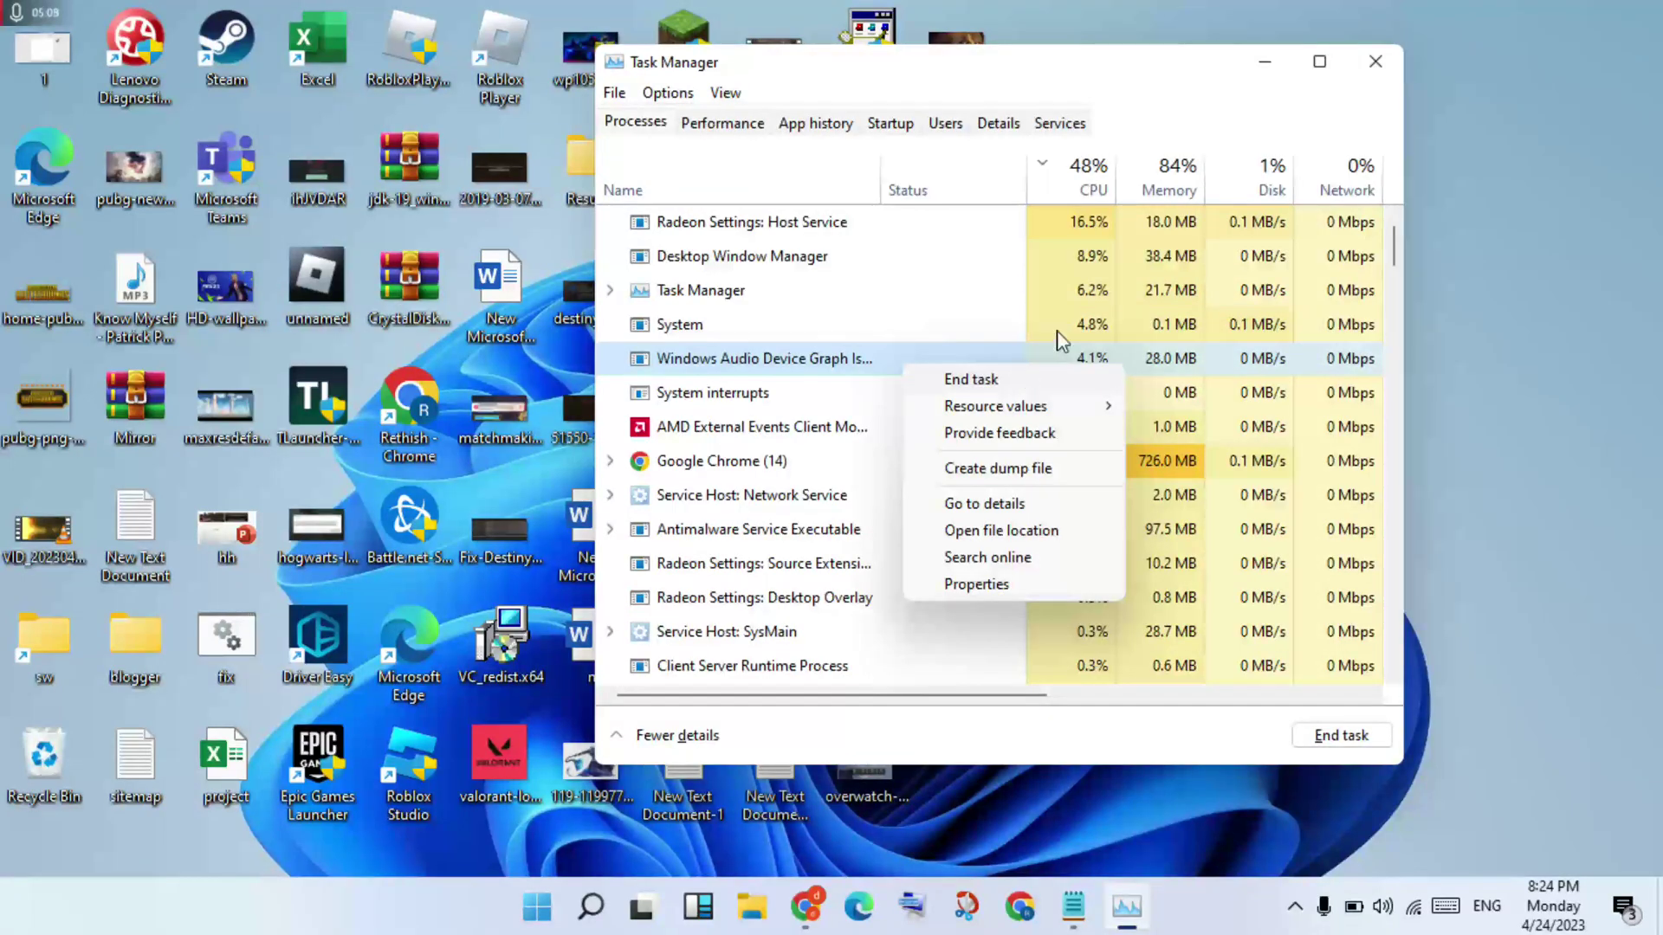
{"action": "left_click", "coordinate": [1384, 56]}
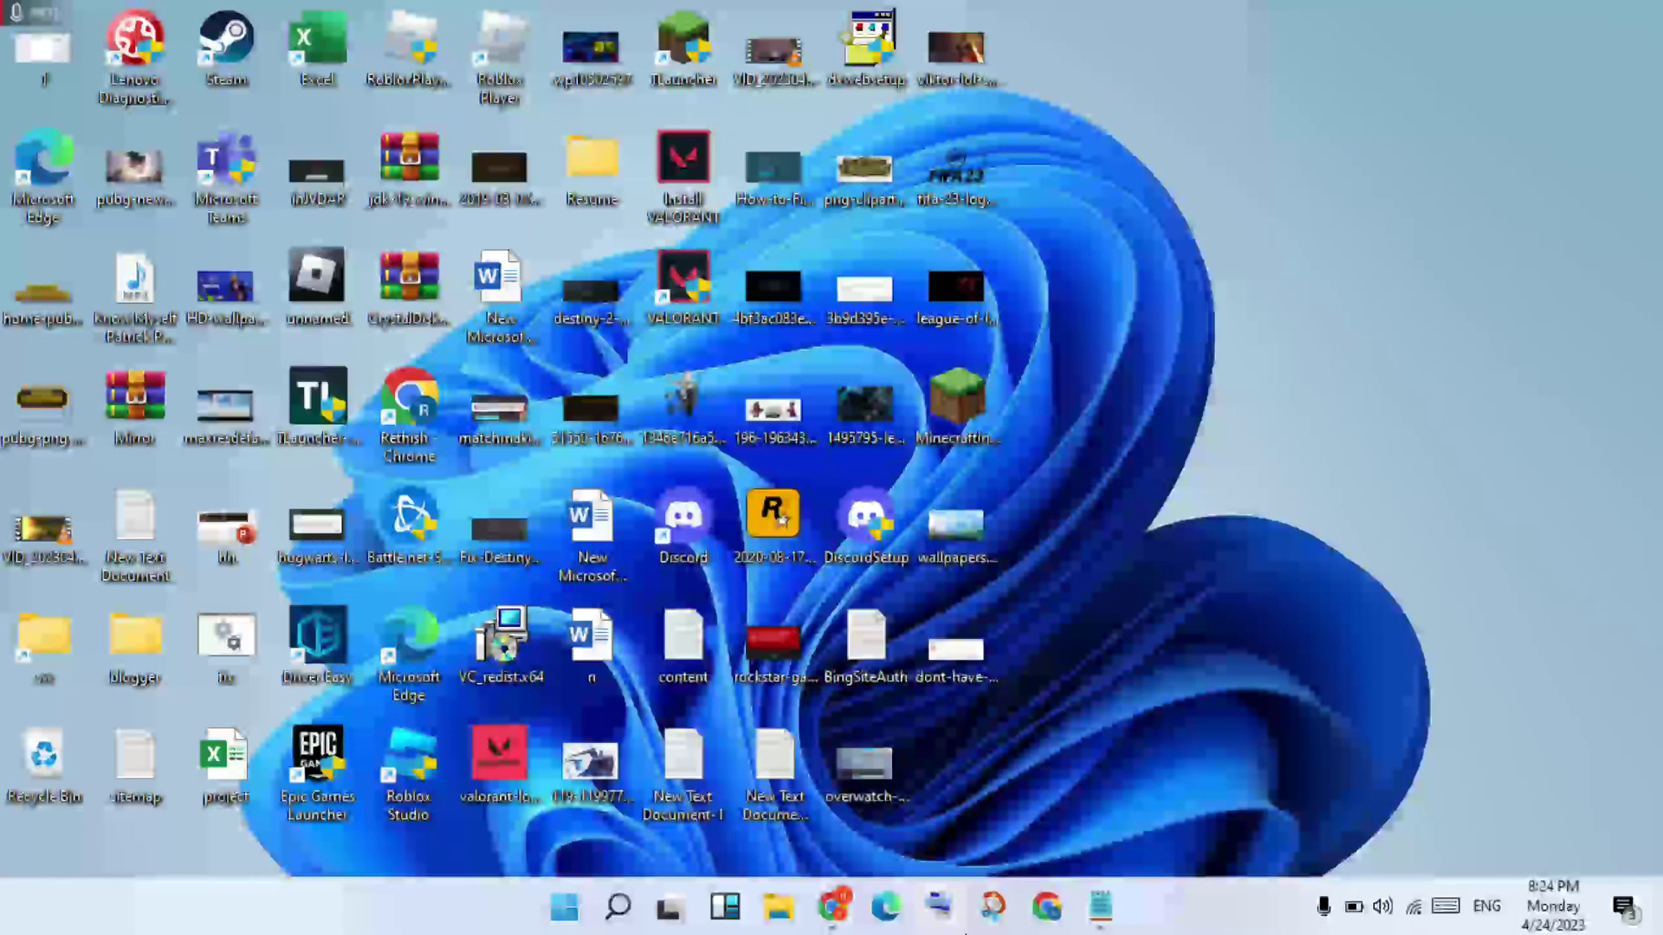
{"action": "left_click", "coordinate": [1099, 907]}
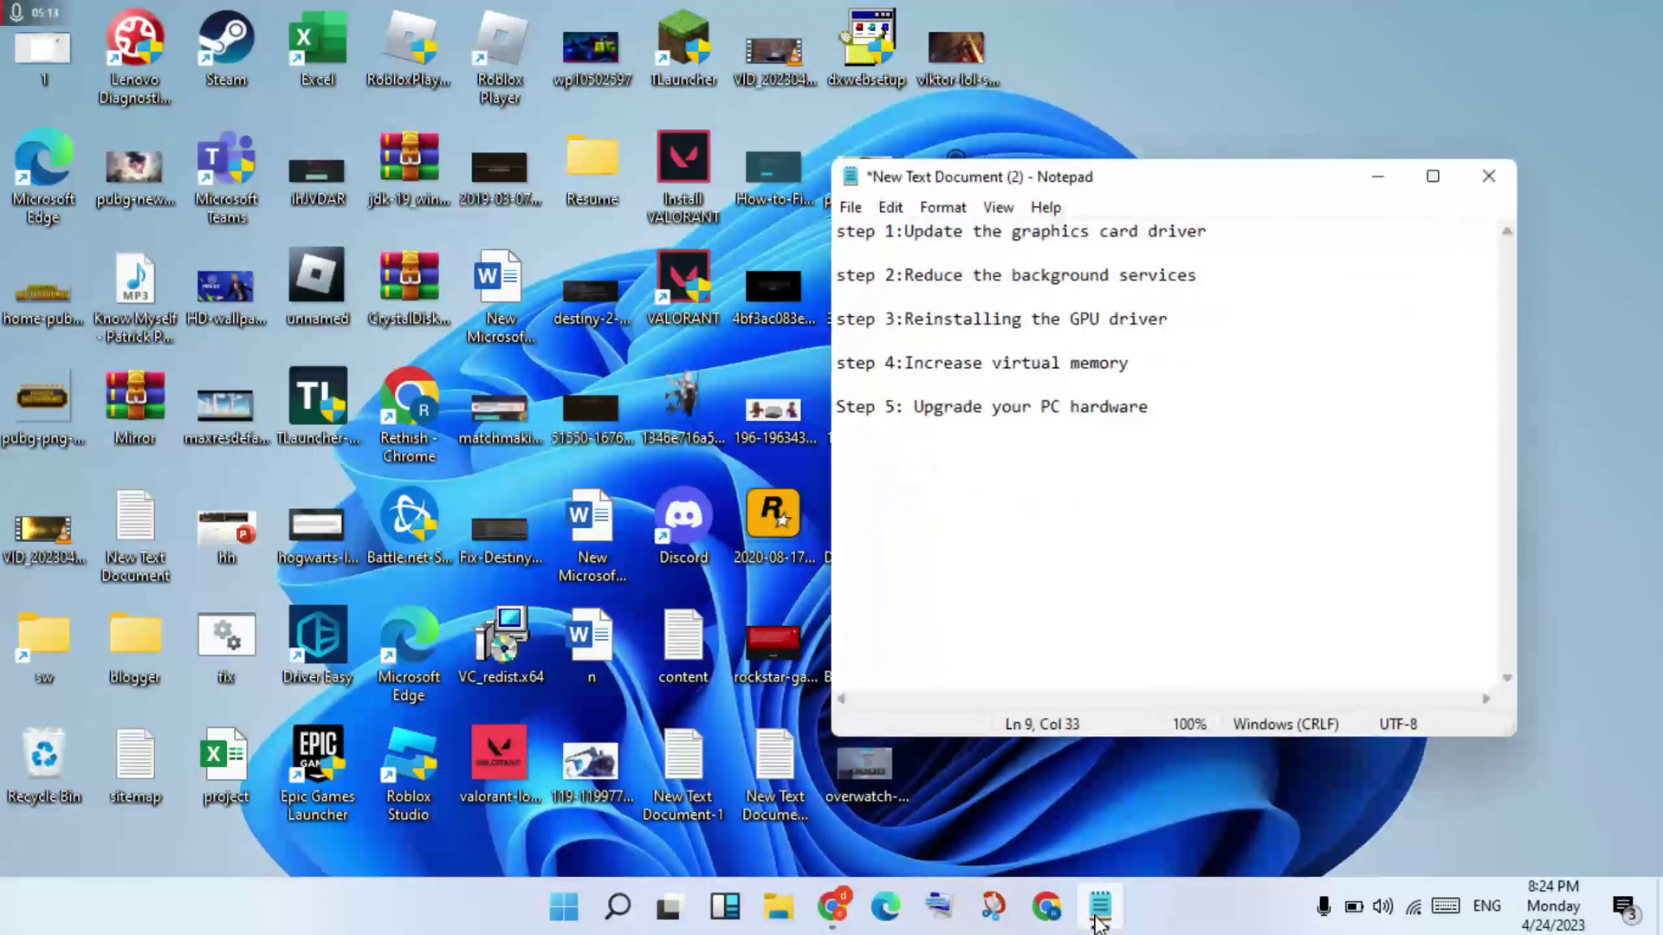